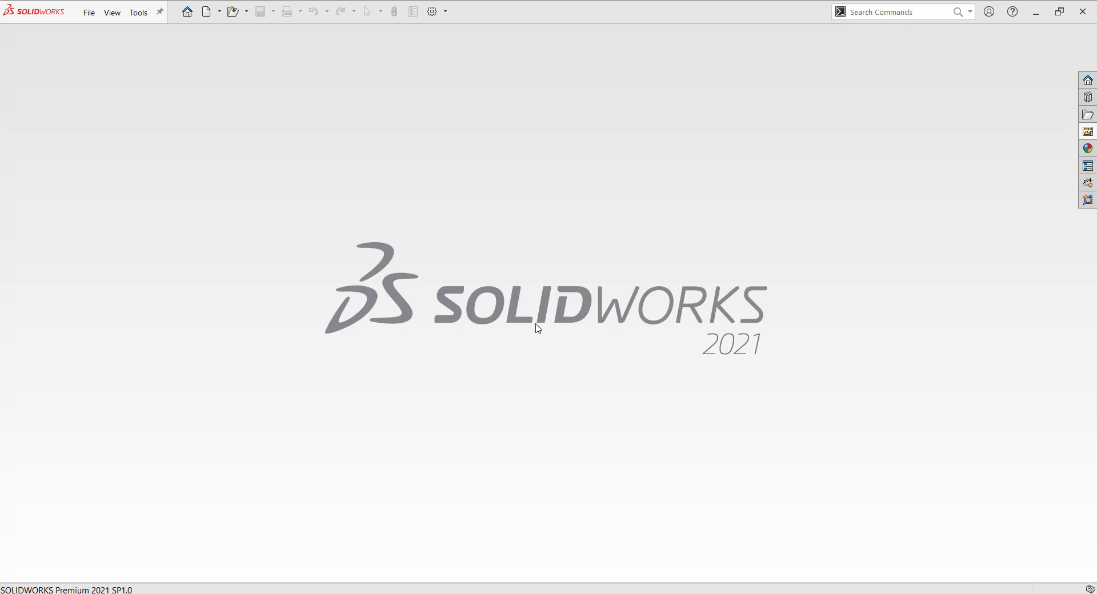
Step: Minimize SOLIDWORKS, close the drawings folder and launch Drawing Template Switcher
left_click(1036, 11)
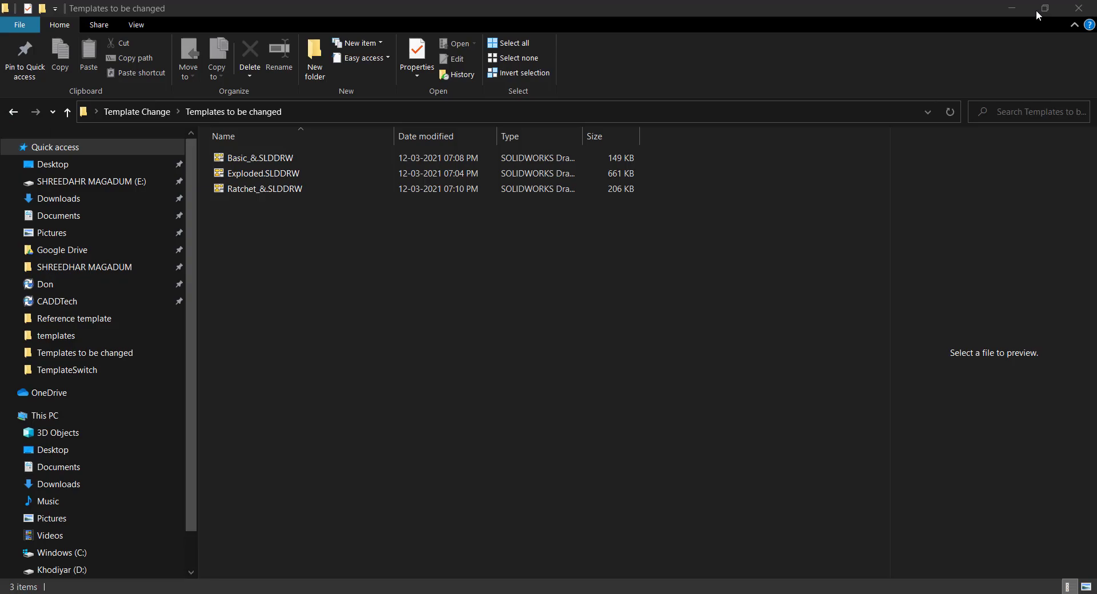
left_click(1079, 8)
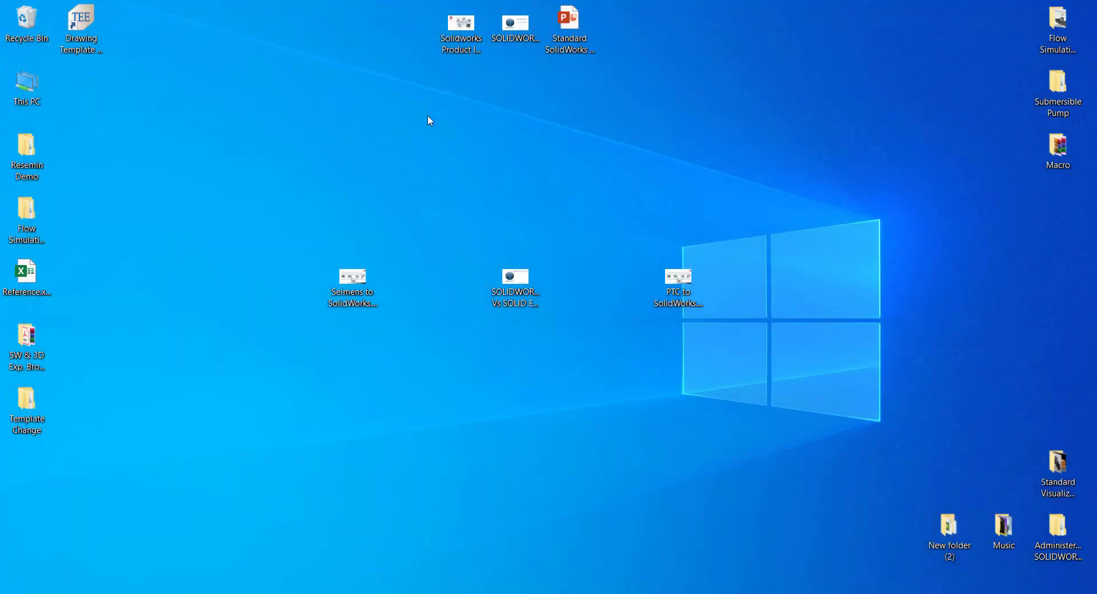
double_click(81, 22)
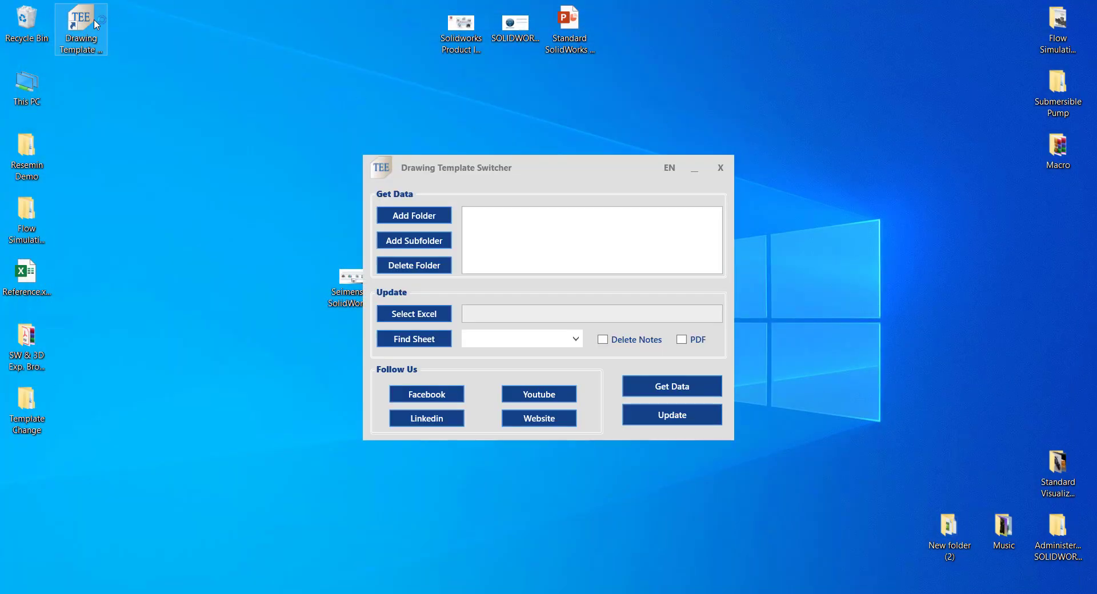
Step: Add Template Change > Templates to be changed as the drawings folder
left_click(423, 225)
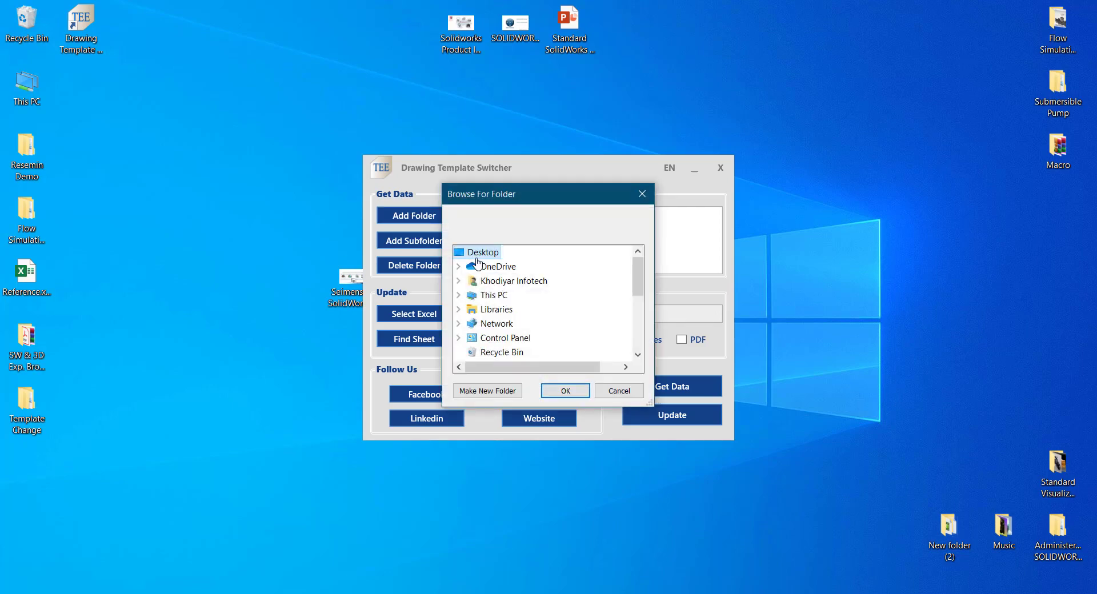
scroll(514, 309, "down", 4)
left_click(485, 353)
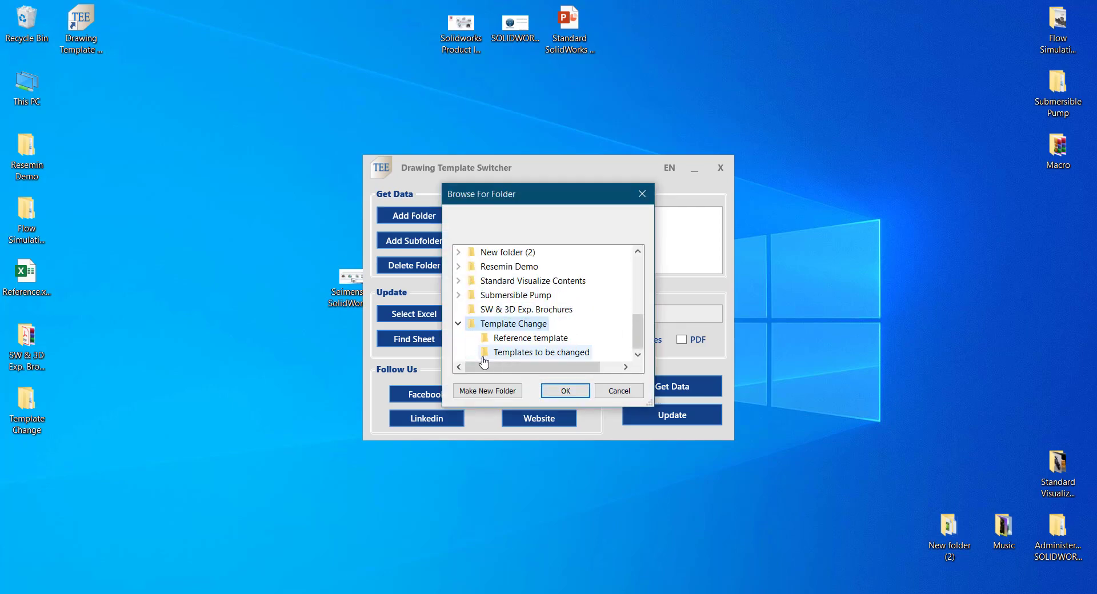
left_click(527, 358)
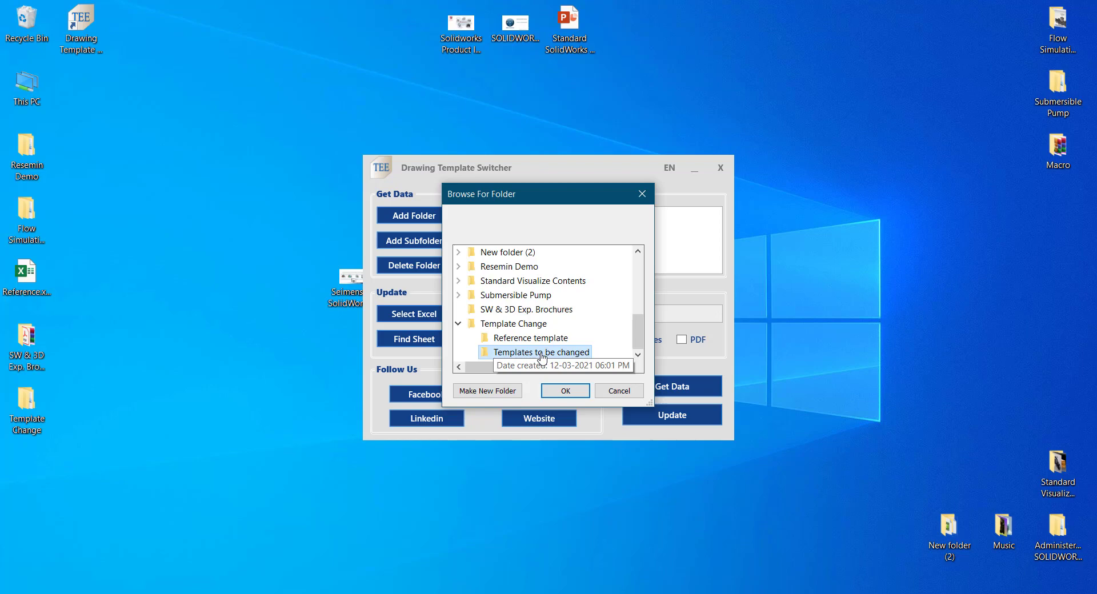
left_click(566, 391)
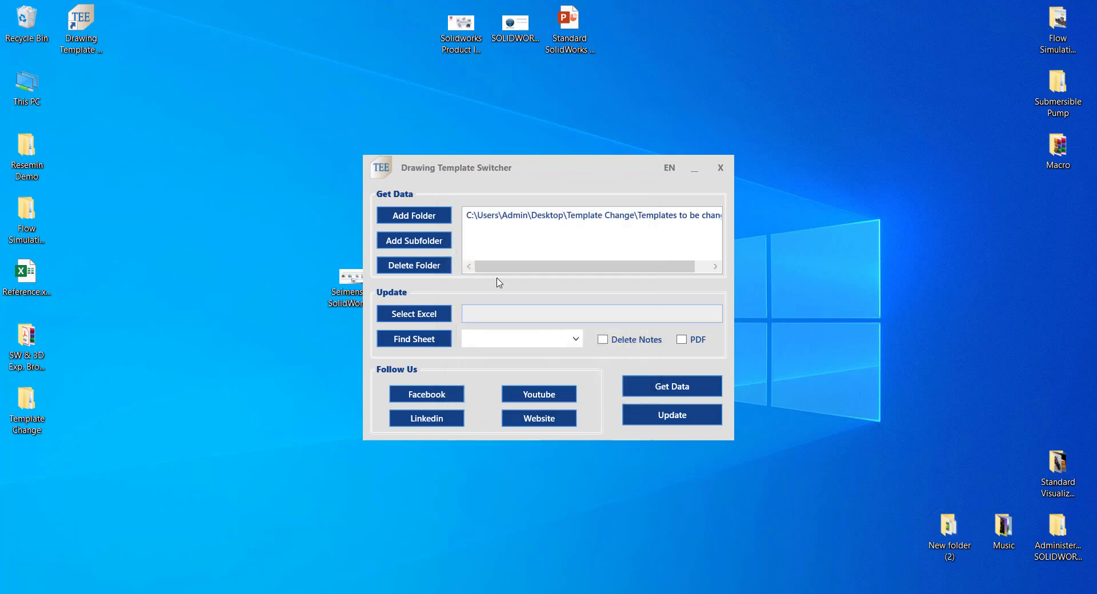
Step: Generate and review the Excel report of the three drawings' current A3/A4 templates and sizes
left_click(651, 381)
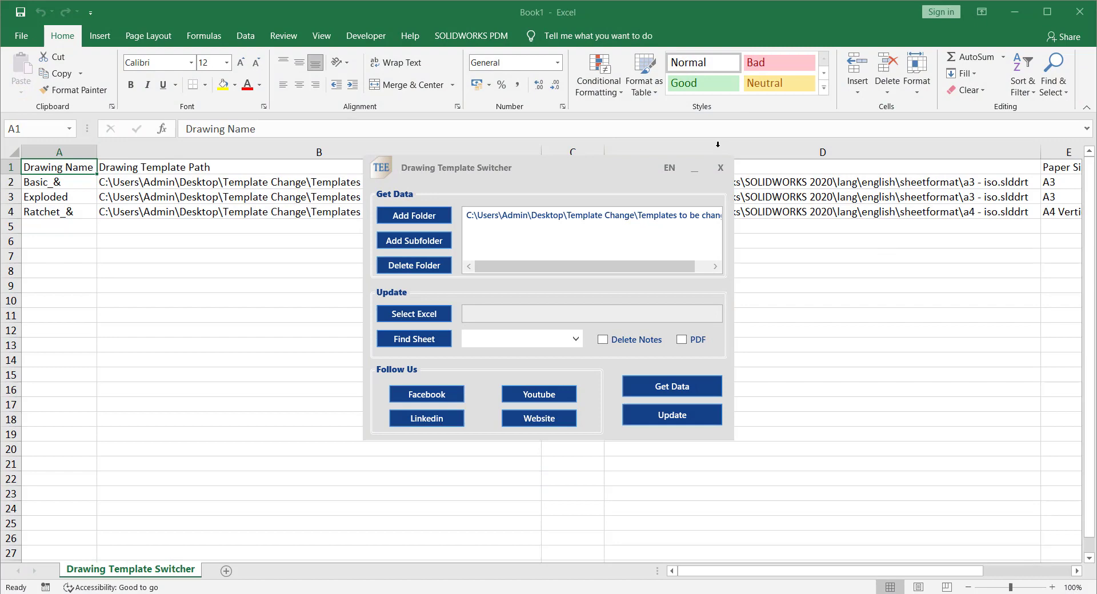
left_click(696, 171)
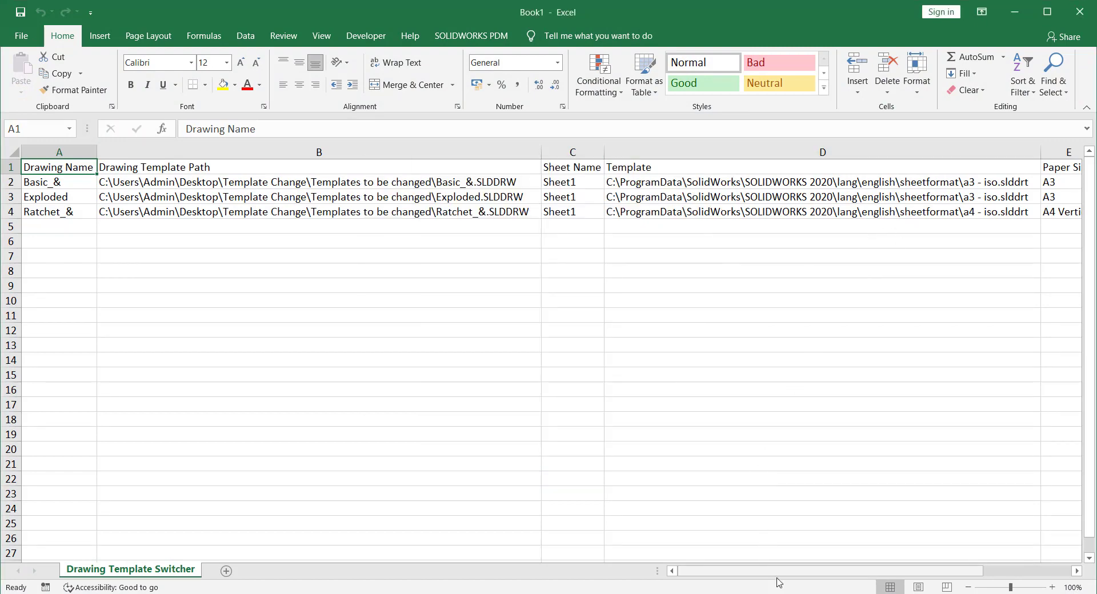
left_click_drag(775, 572, 849, 568)
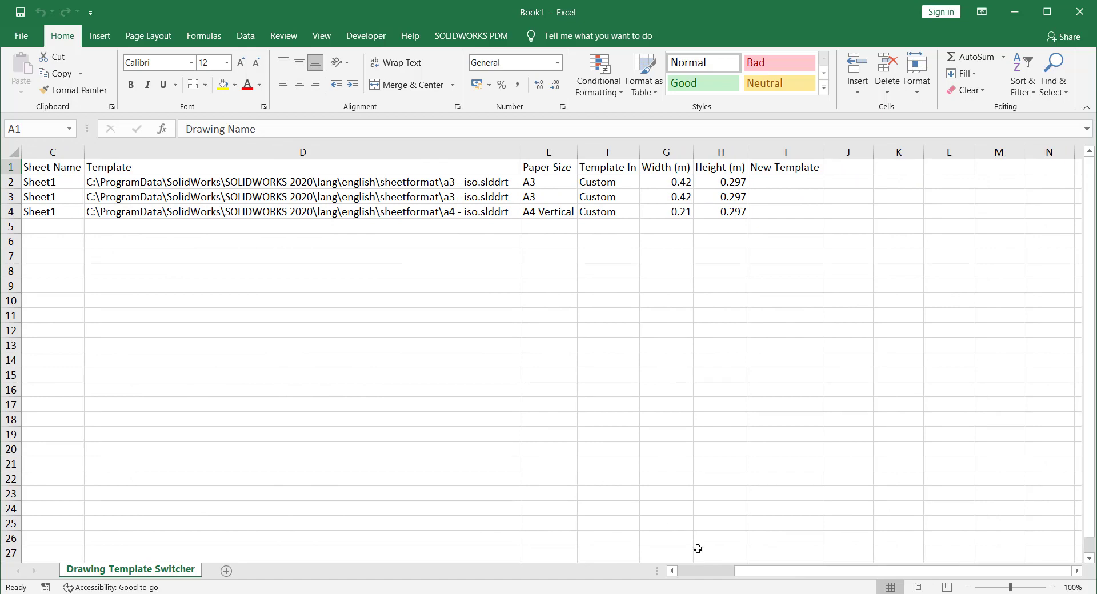
left_click_drag(762, 571, 709, 572)
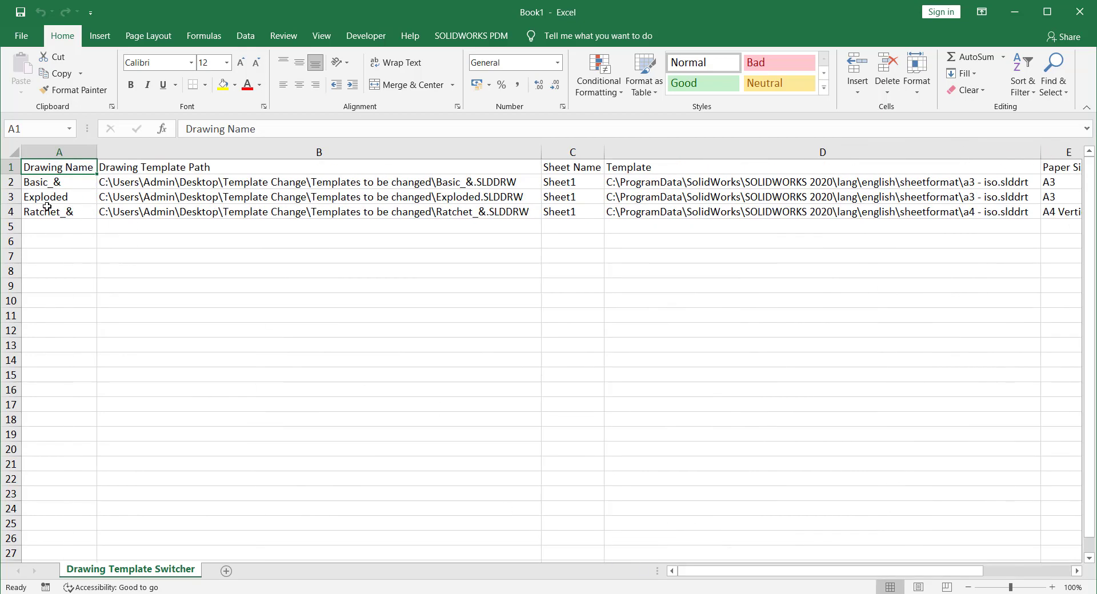
left_click_drag(737, 575, 803, 573)
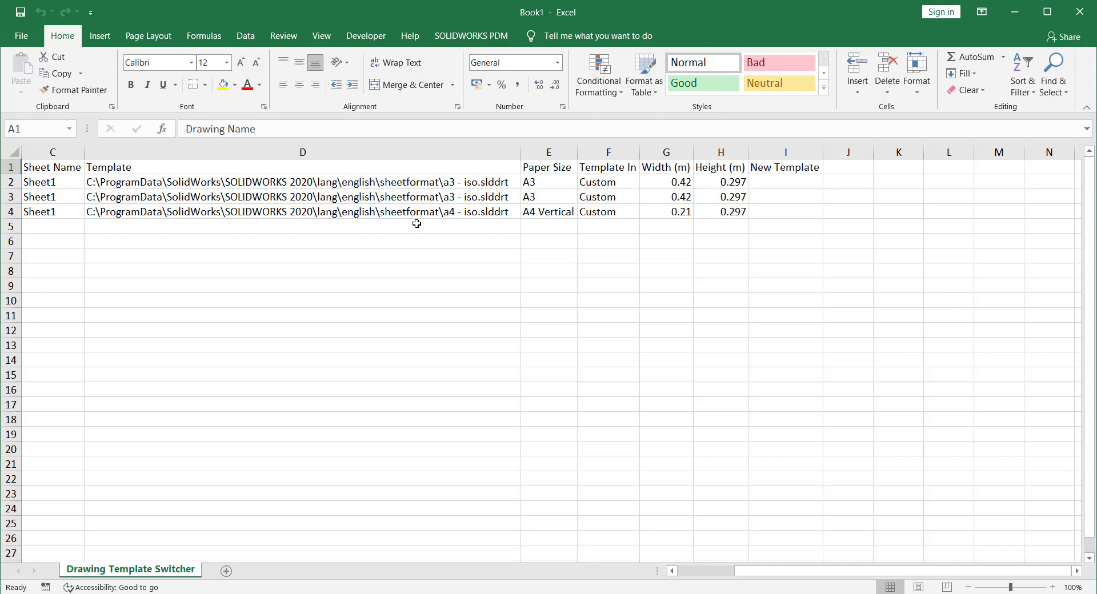
left_click(390, 183)
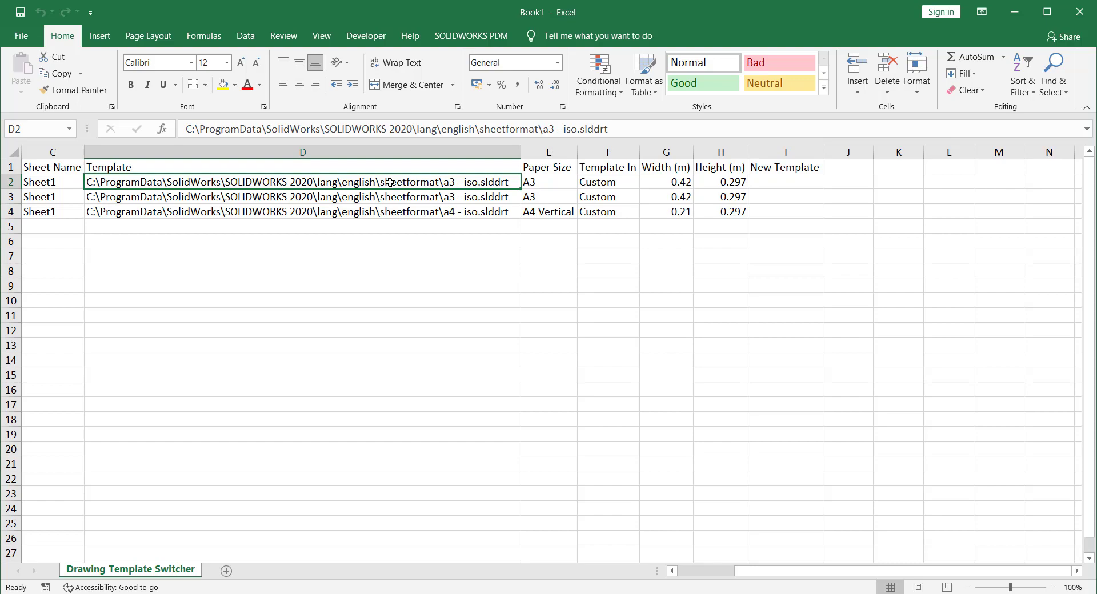
left_click(451, 593)
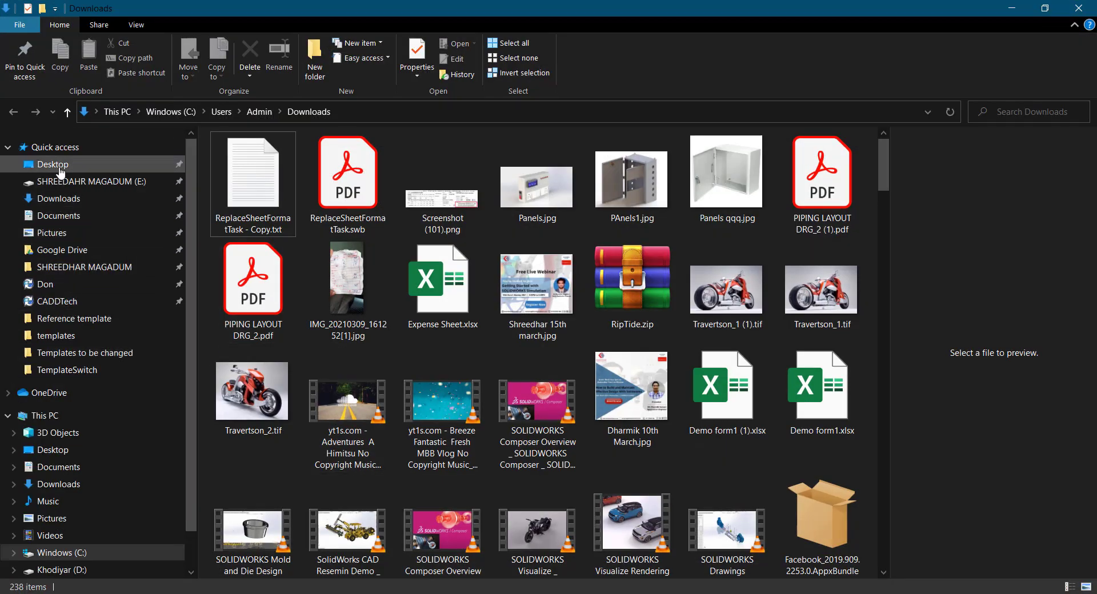
Step: Copy the full path of the Desktop > Template Change > Reference template folder
left_click(53, 165)
double_click(258, 244)
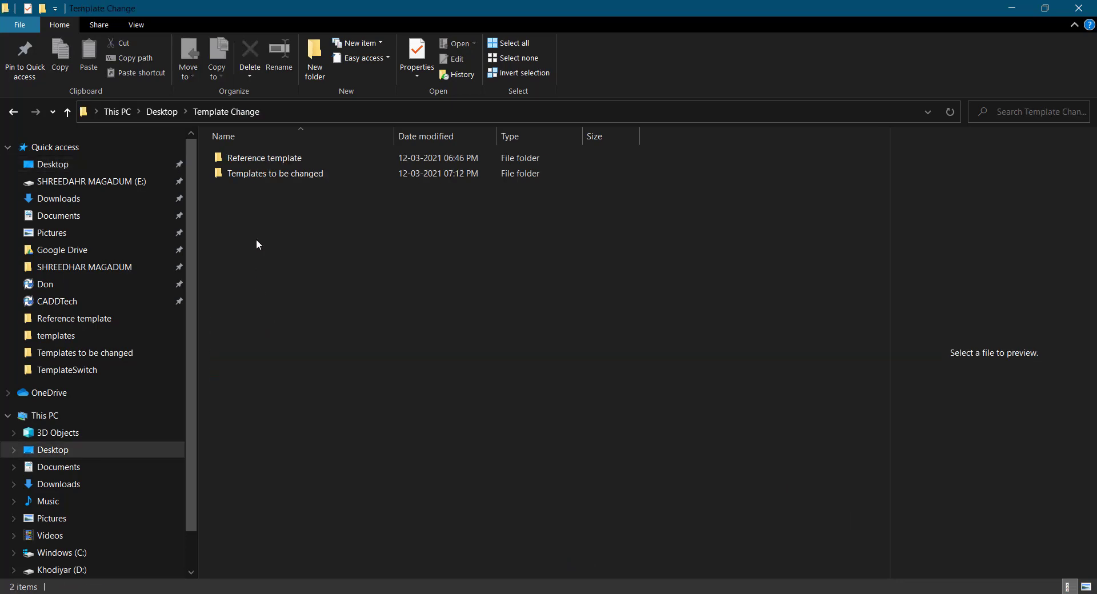
double_click(262, 158)
left_click(261, 174)
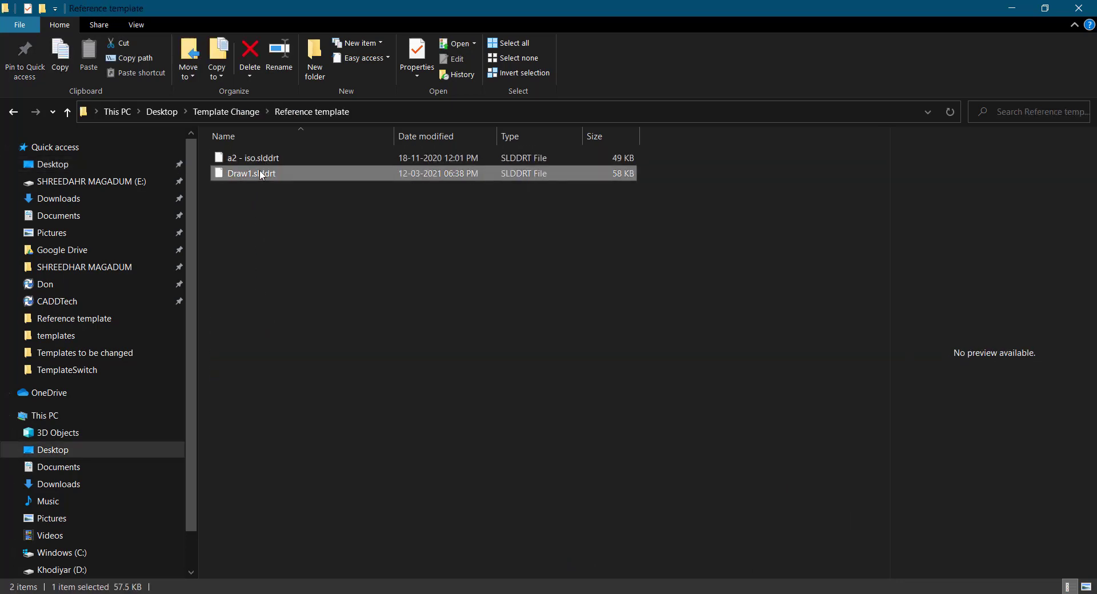
left_click(357, 116)
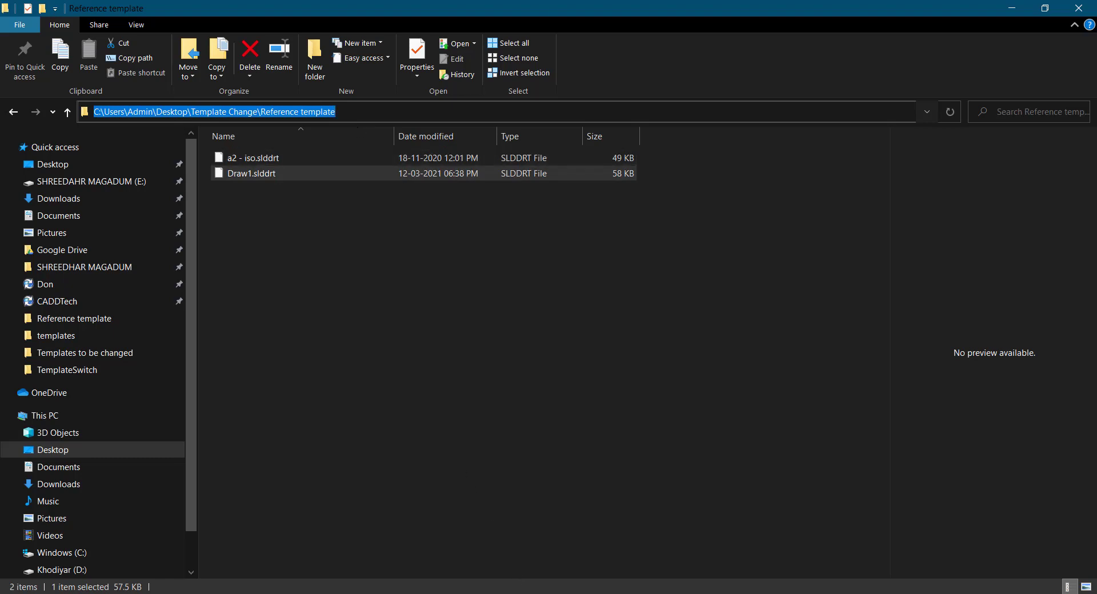
key("alt+Tab")
key("alt+Tab")
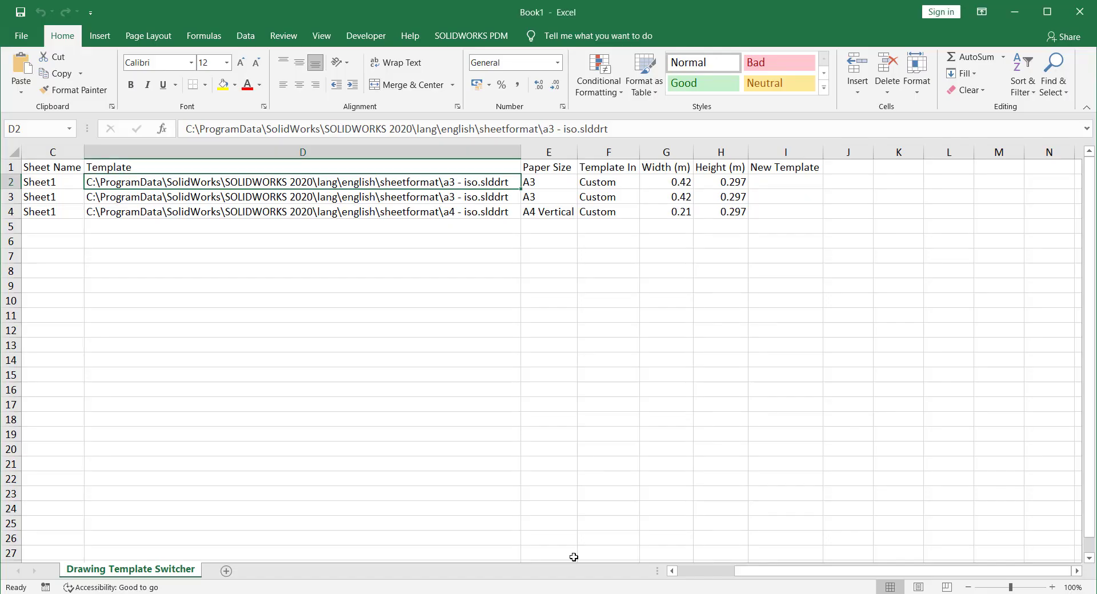
Step: Paste the Reference template folder path into I2 and copy the Draw1.slddrt file name
left_click(771, 182)
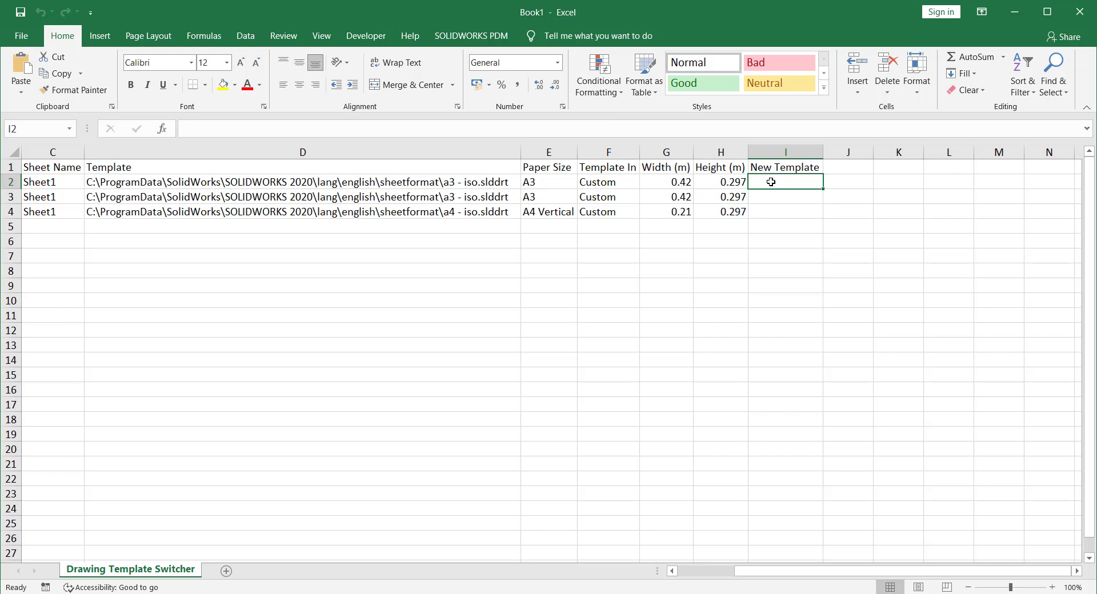
type("C:\\Users\\Admin\\Desktop\\Template Change\\Reference template")
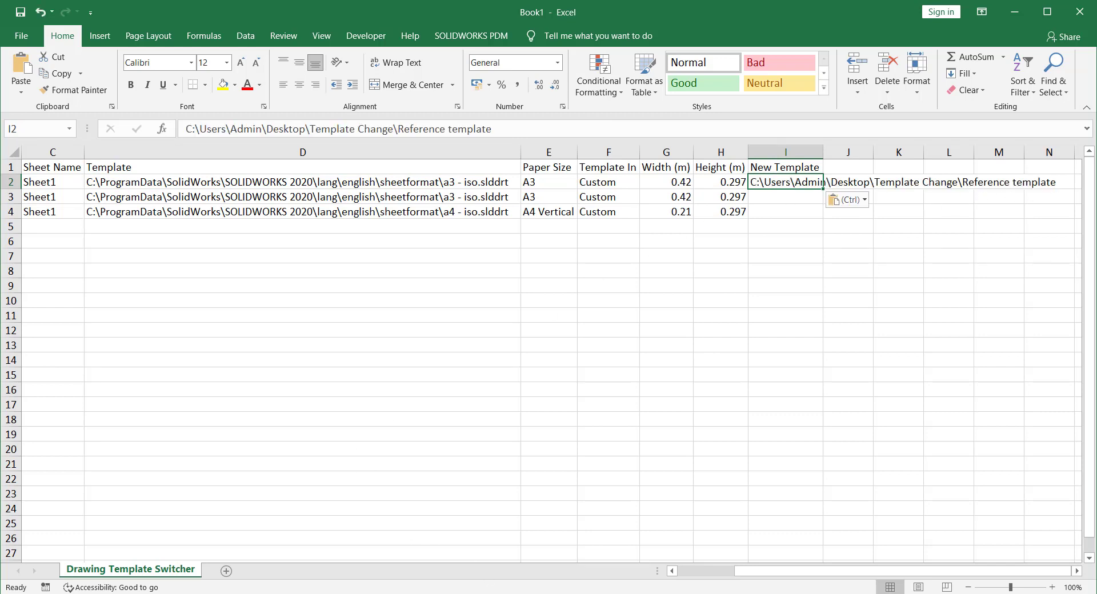
key("alt+Tab")
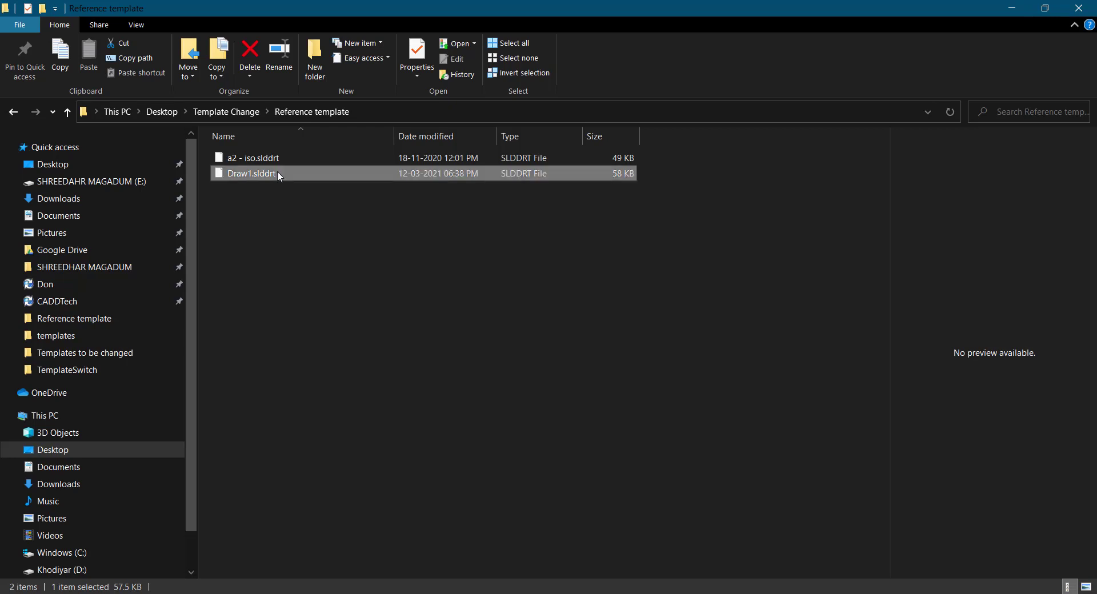
left_click(275, 175)
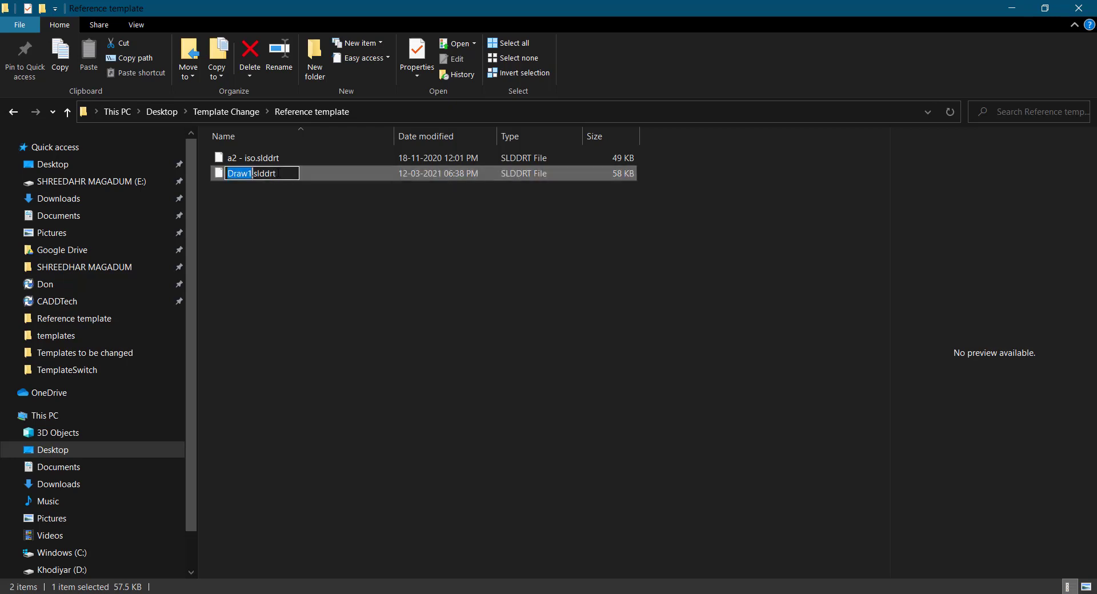
left_click_drag(277, 173, 229, 174)
key("alt+Tab")
Step: Append \Draw1.slddrt to the folder path in cell I2
double_click(803, 183)
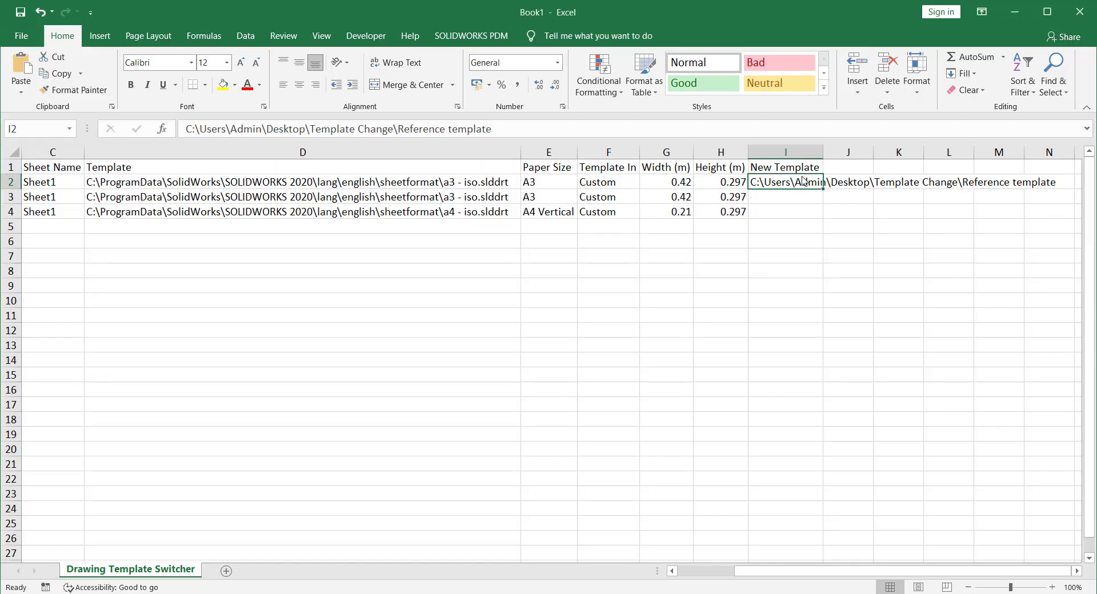
left_click_drag(802, 183, 1056, 183)
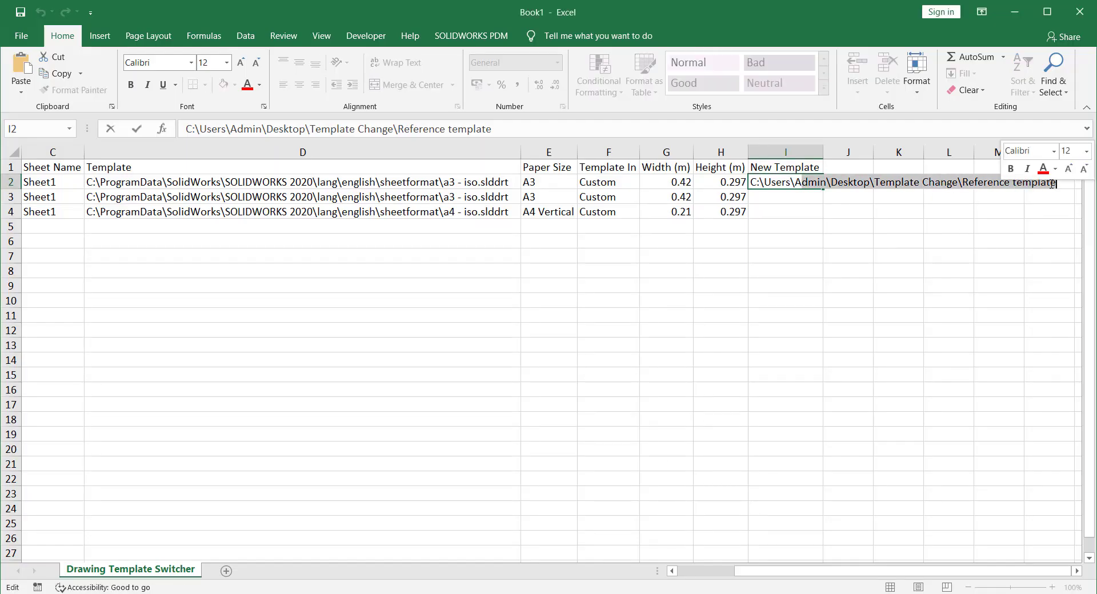
left_click(1058, 183)
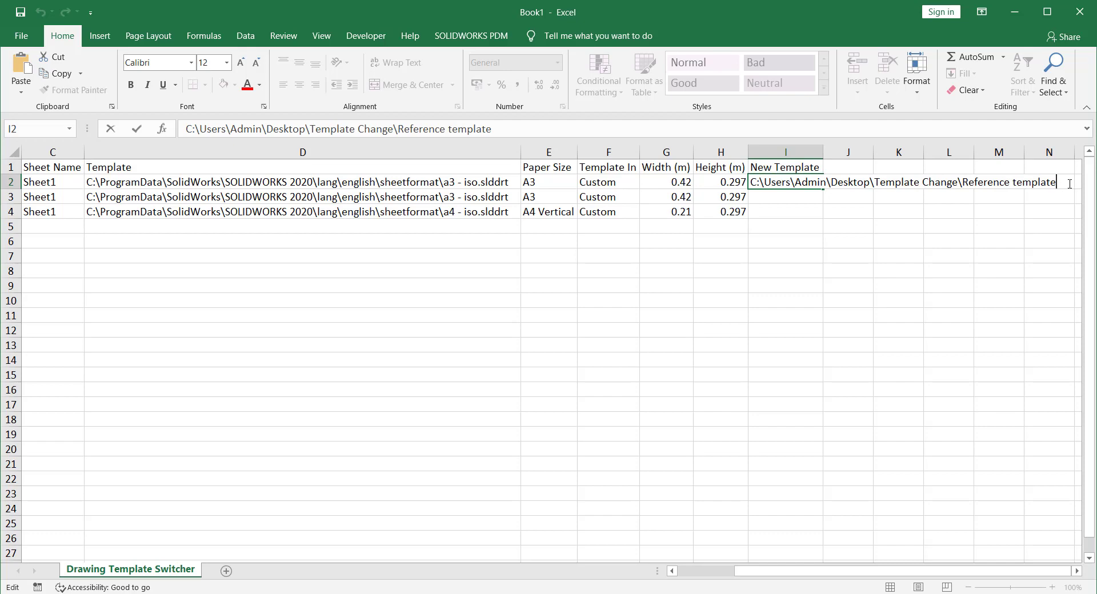
type("\\Draw1.slddrt")
left_click(725, 315)
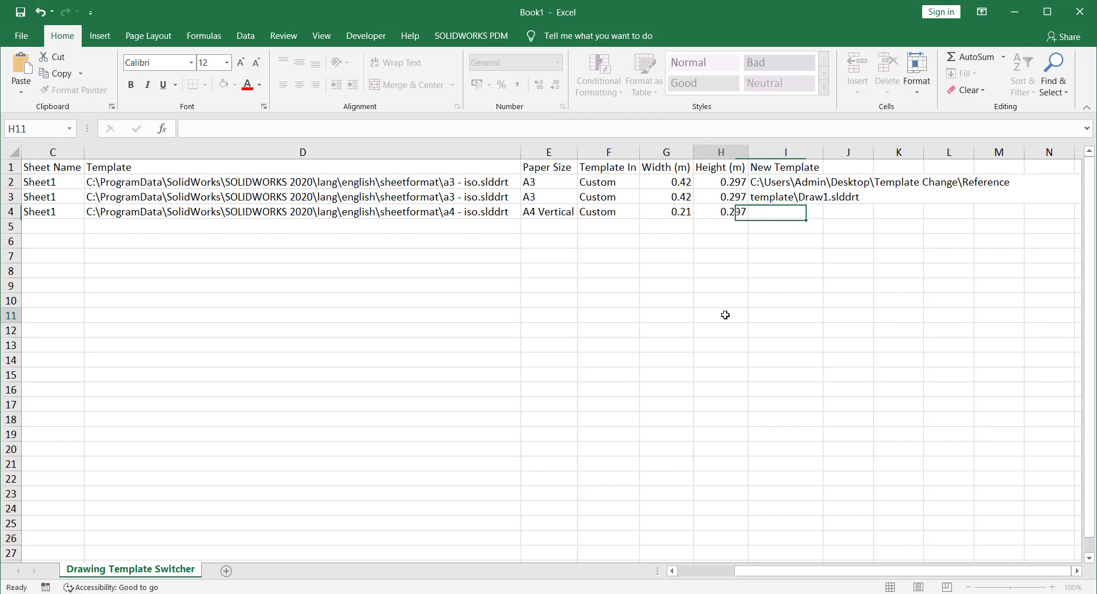
Step: Copy the a3 template path from D2 into I2
left_click(366, 183)
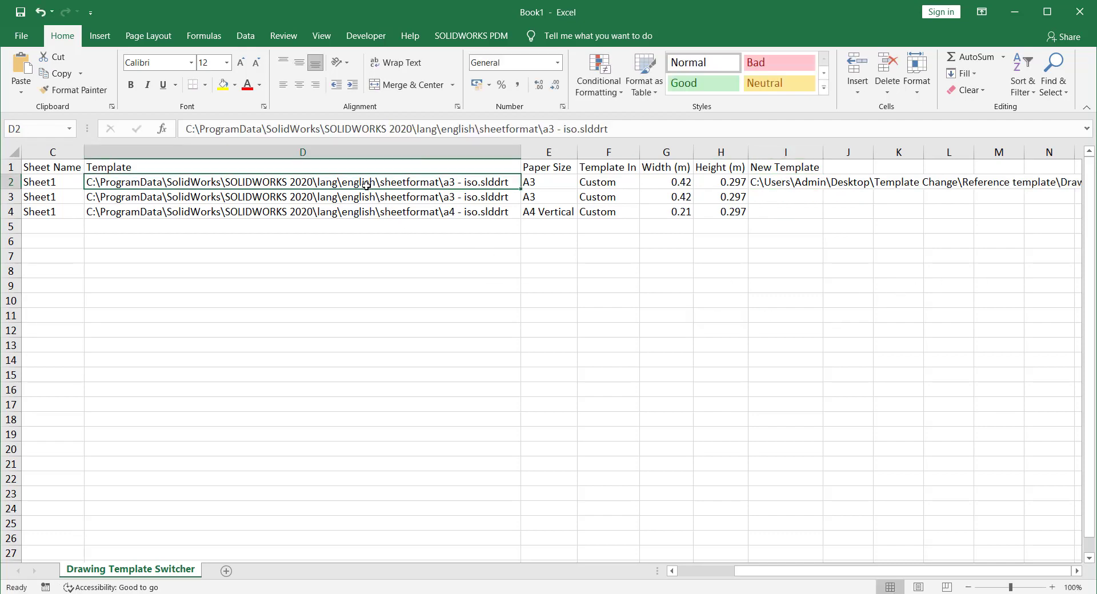
key("ctrl+c")
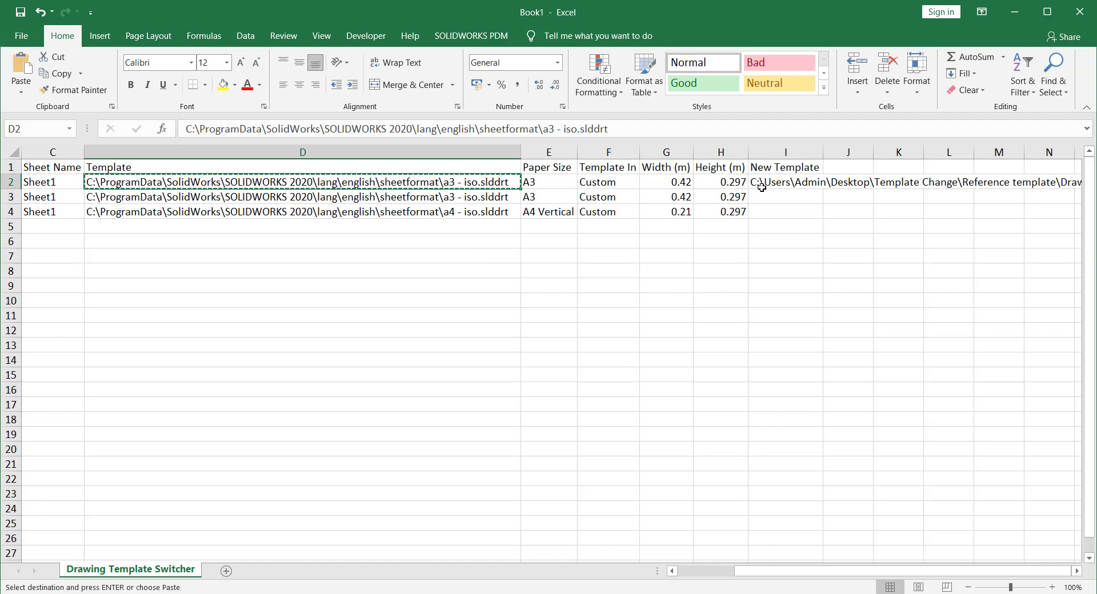
left_click(766, 184)
key("ctrl+v")
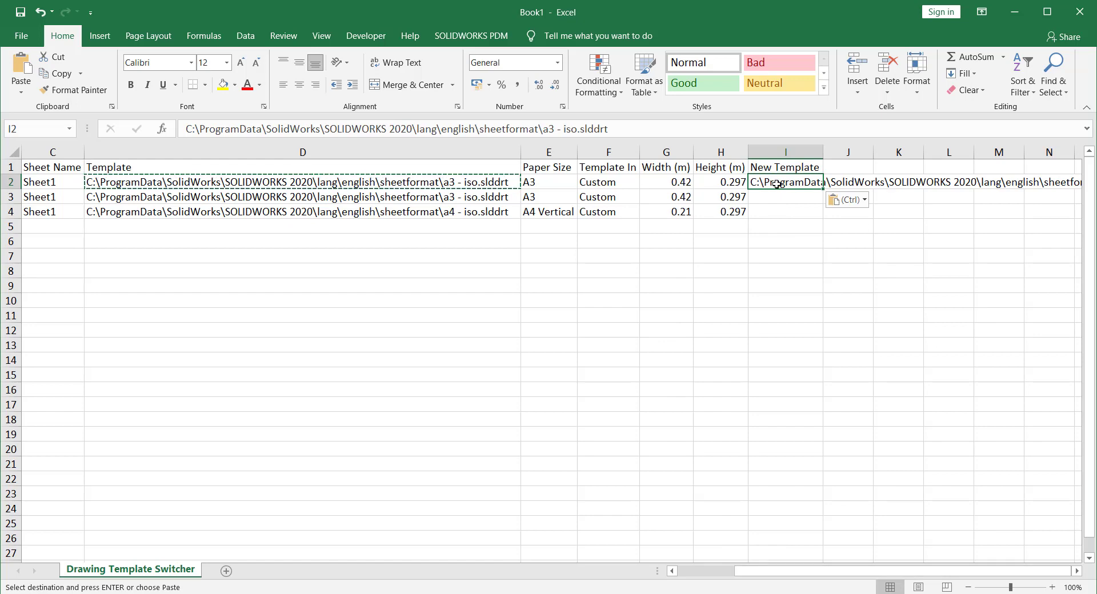
Step: Replace I2 with the a4 - iso path from D4 and fill it down to I4
left_click(432, 217)
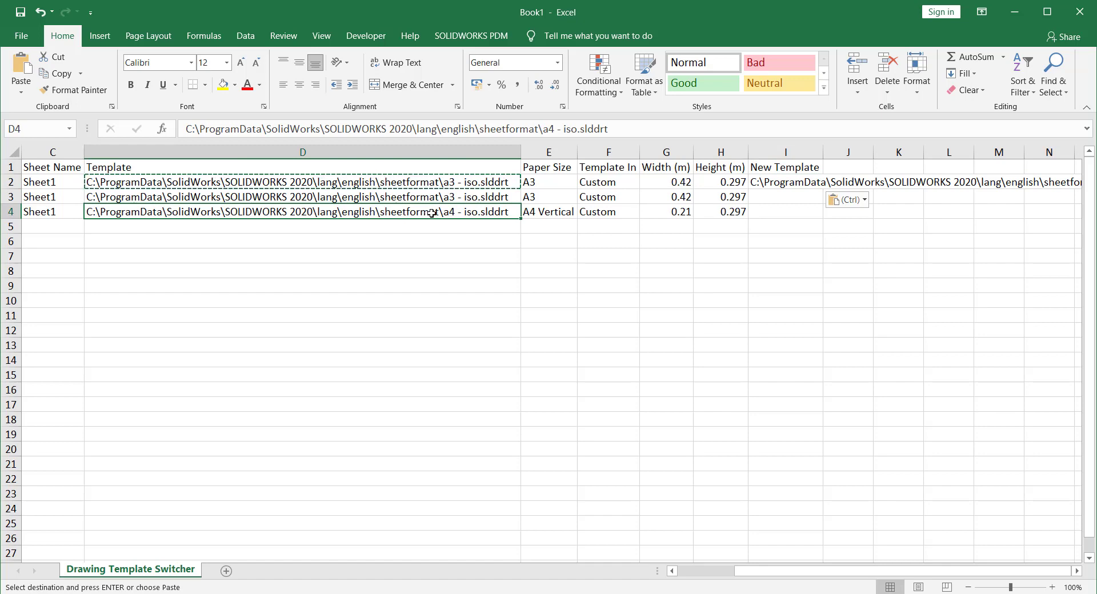
key("ctrl+c")
left_click(772, 166)
key("ctrl+v")
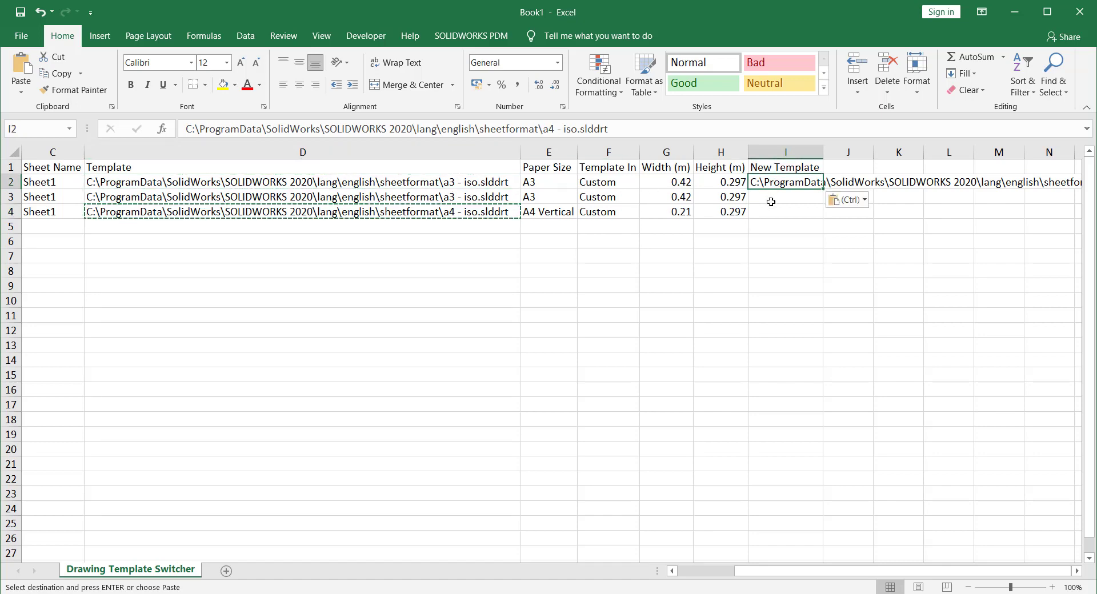
left_click(774, 212)
double_click(775, 182)
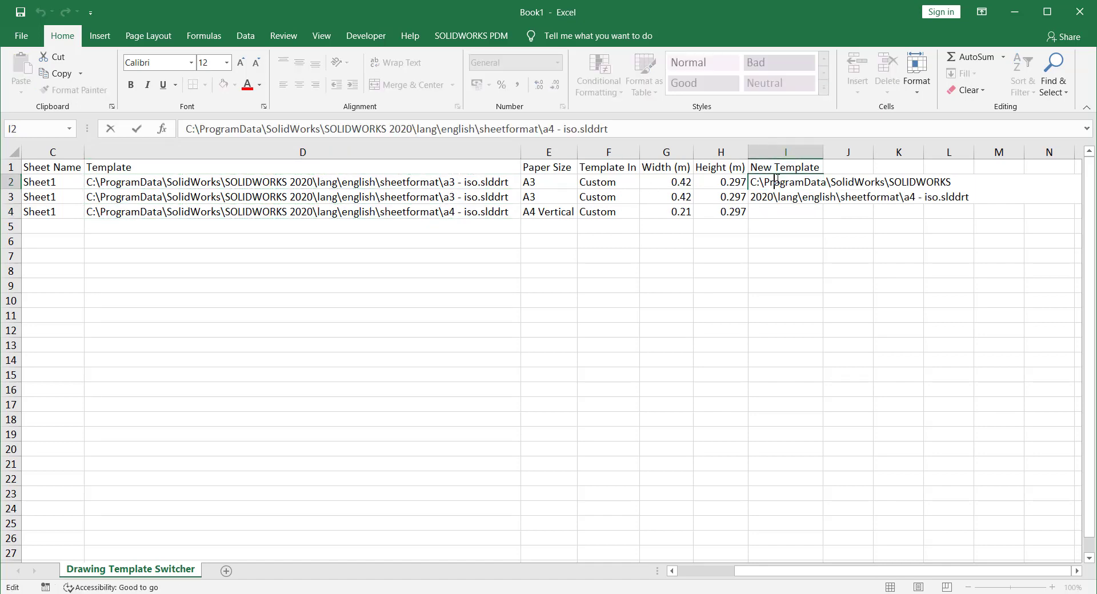
left_click(761, 215)
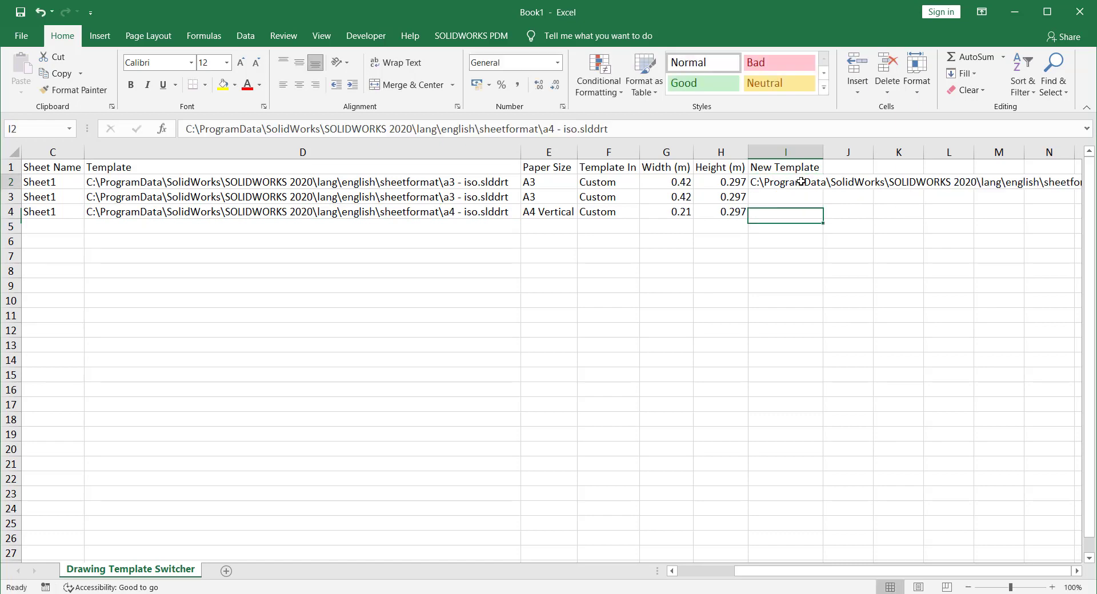
left_click(821, 184)
left_click_drag(823, 191, 823, 218)
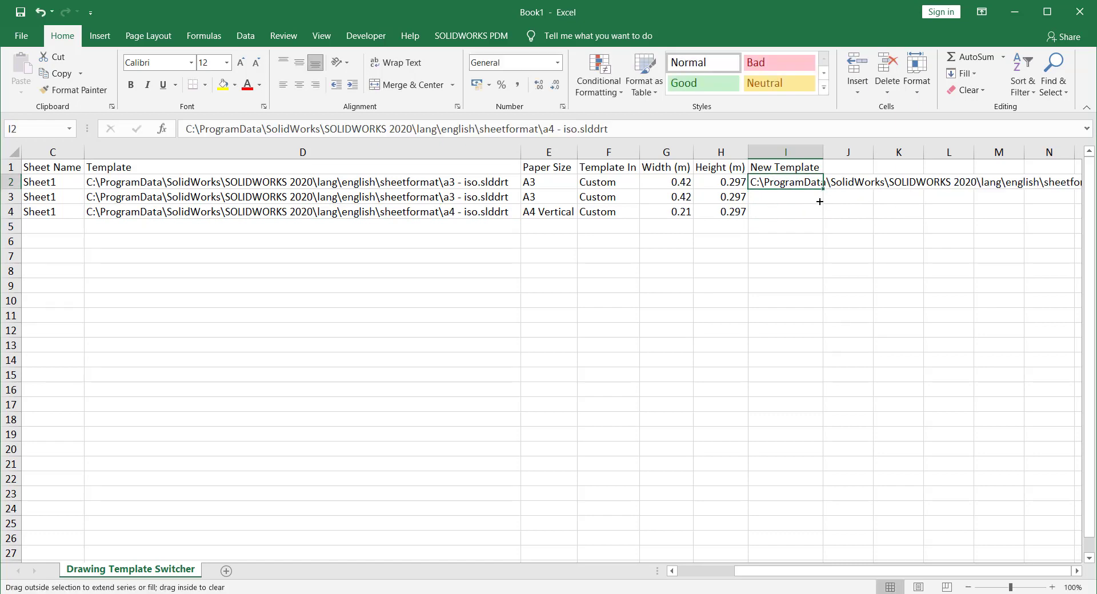
left_click(787, 266)
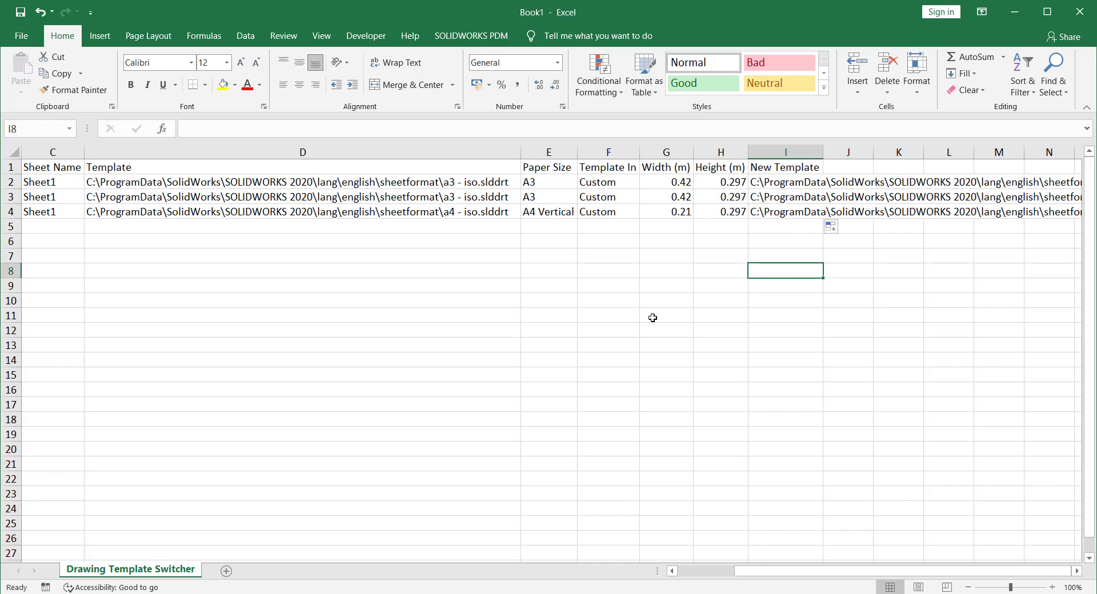
Step: Save the workbook as Book1.xlsx on the Desktop
left_click(21, 12)
left_click(400, 165)
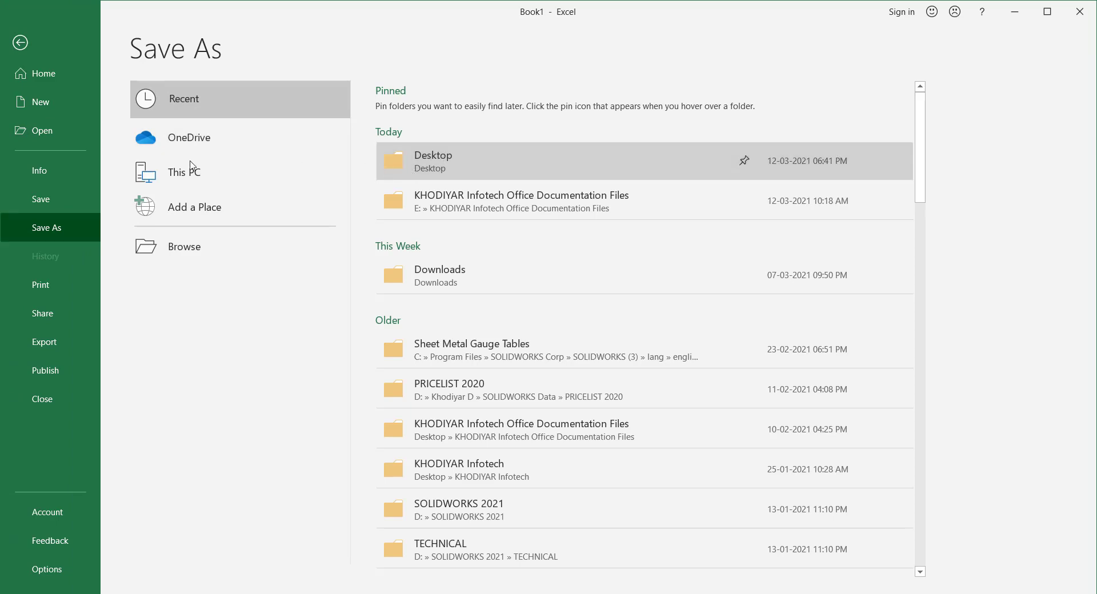
scroll(57, 171, "up", 5)
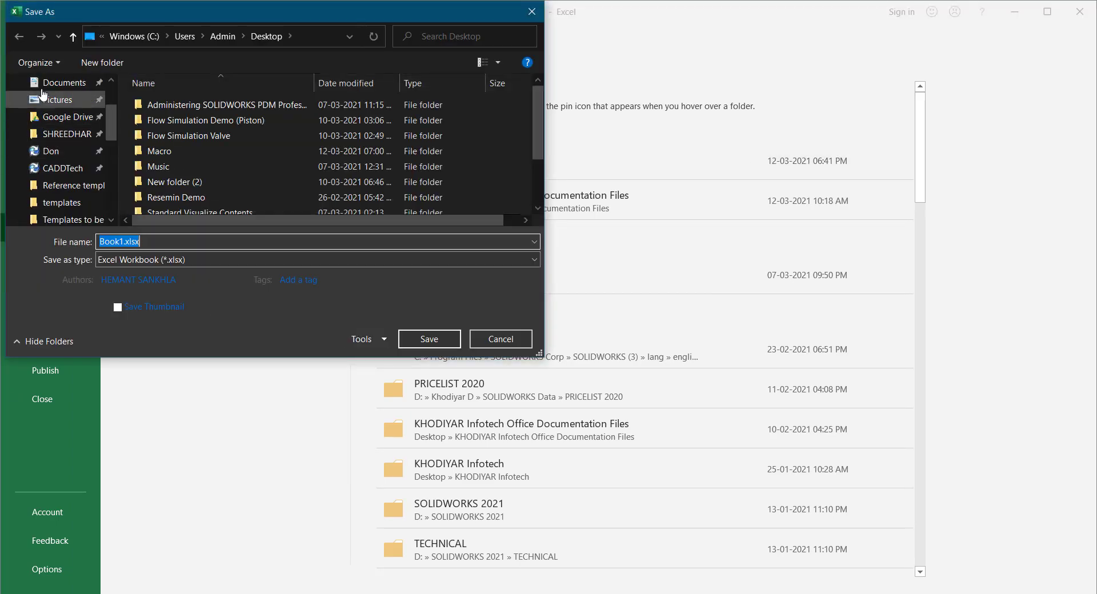
scroll(57, 172, "up", 5)
left_click(57, 111)
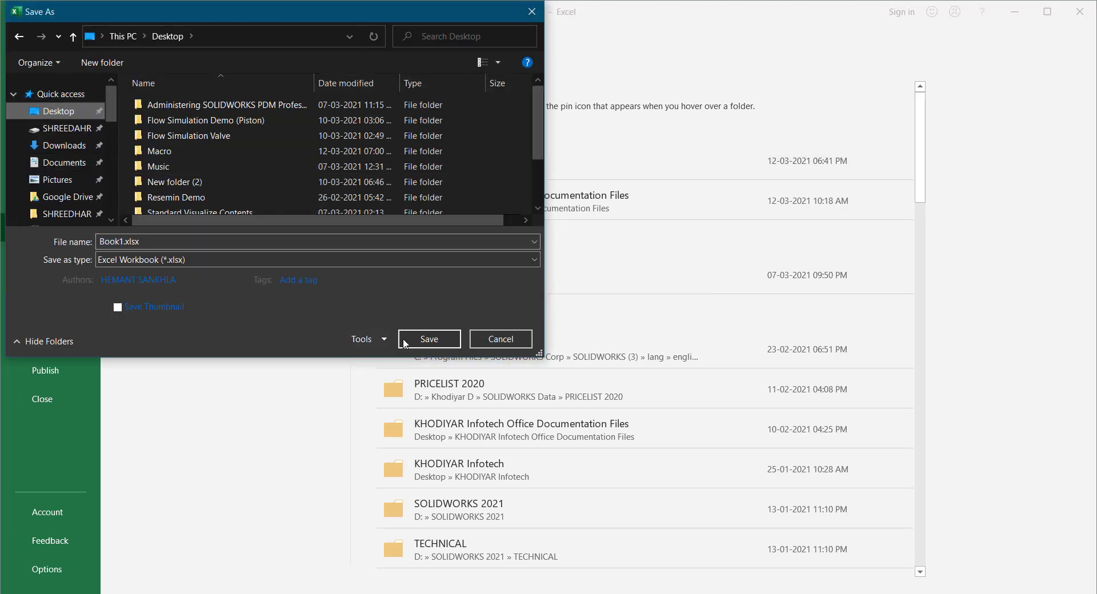
left_click(429, 339)
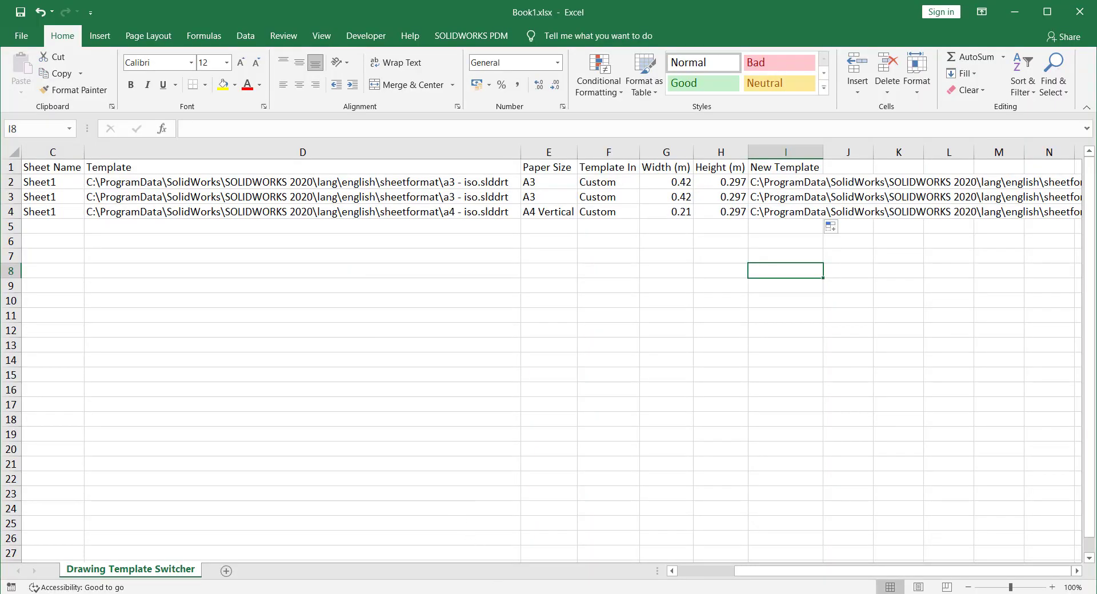
Step: Load Book1.xlsx into the switcher and detect its worksheet
left_click(427, 314)
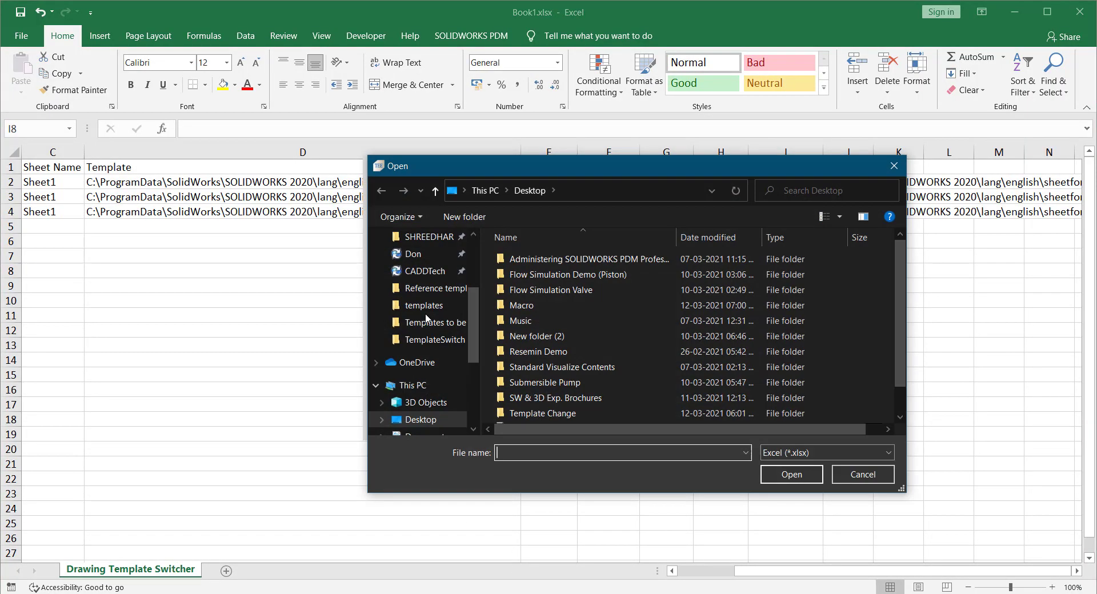
left_click(529, 400)
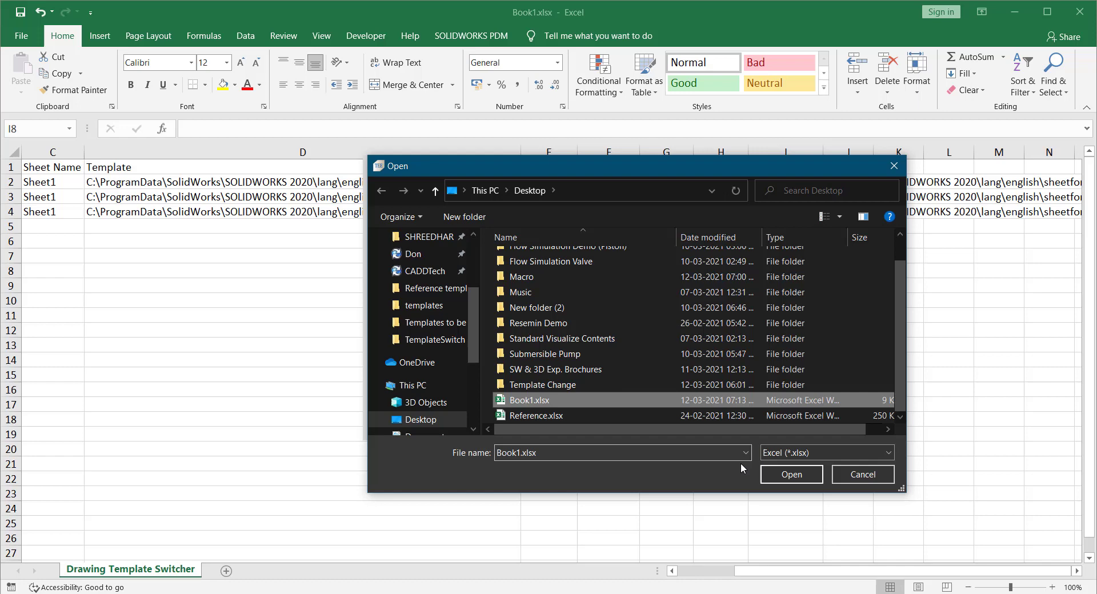
left_click(791, 474)
left_click(403, 337)
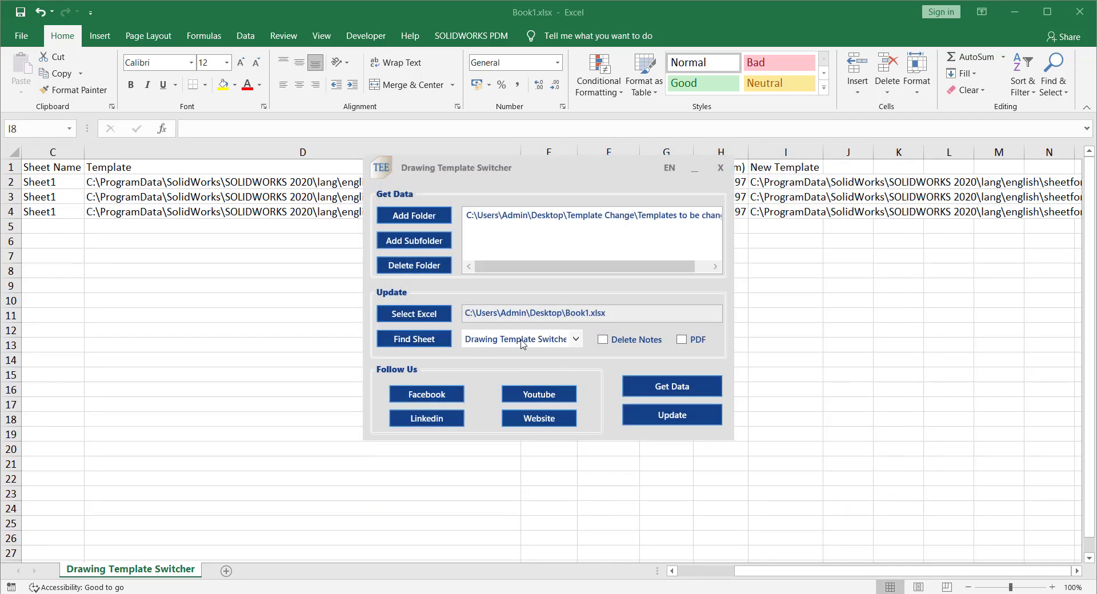
Step: Enable the Delete Notes and PDF options in Drawing Template Switcher
left_click(603, 340)
left_click(681, 340)
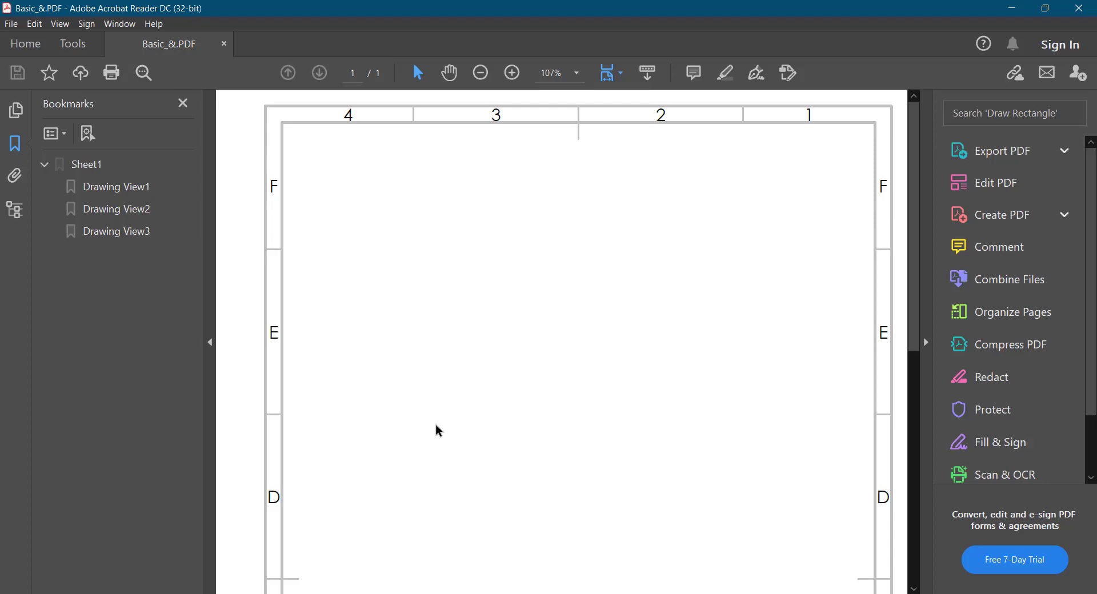
Step: Scroll through the Exploded.PDF and Ratchet_&.PDF drawings to check their A4 title blocks
scroll(436, 429, "down", 4)
scroll(436, 429, "down", 5)
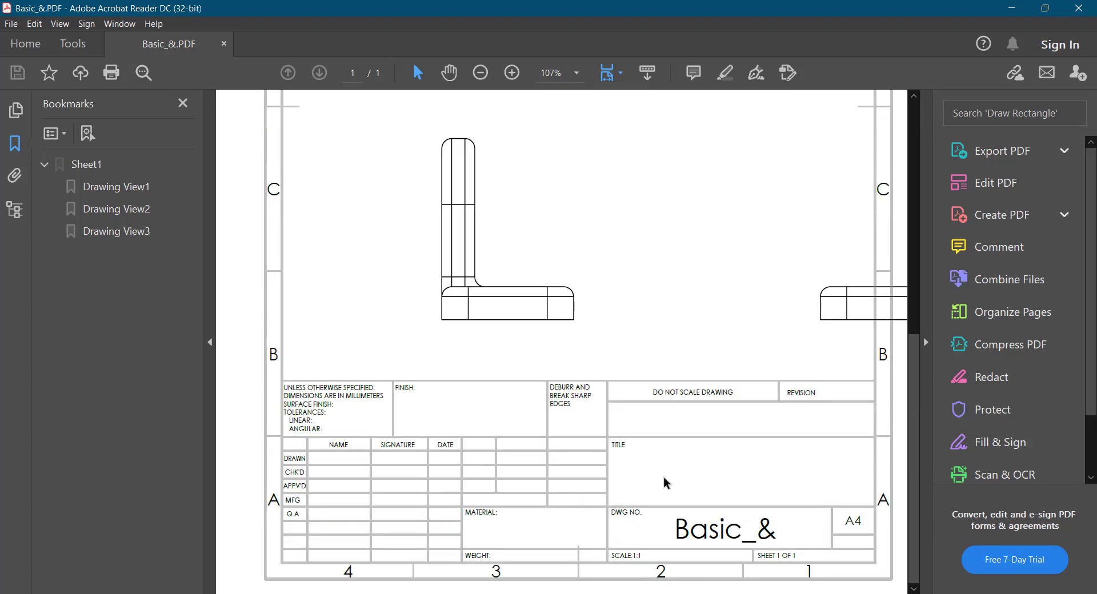
scroll(726, 504, "down", 4)
scroll(612, 473, "down", 4)
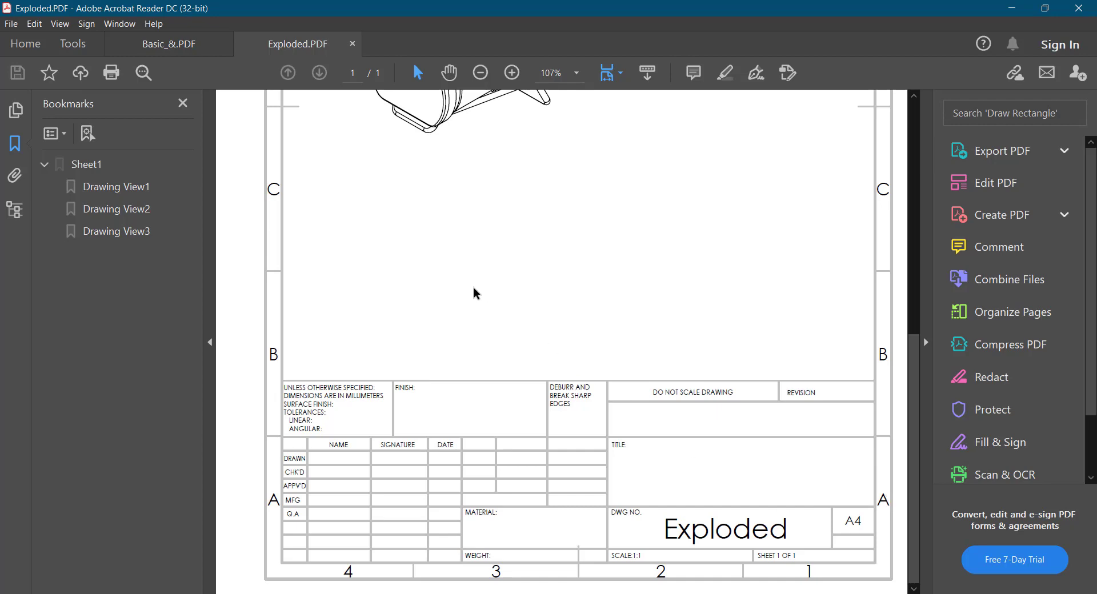
scroll(465, 313, "up", 2)
scroll(465, 313, "down", 2)
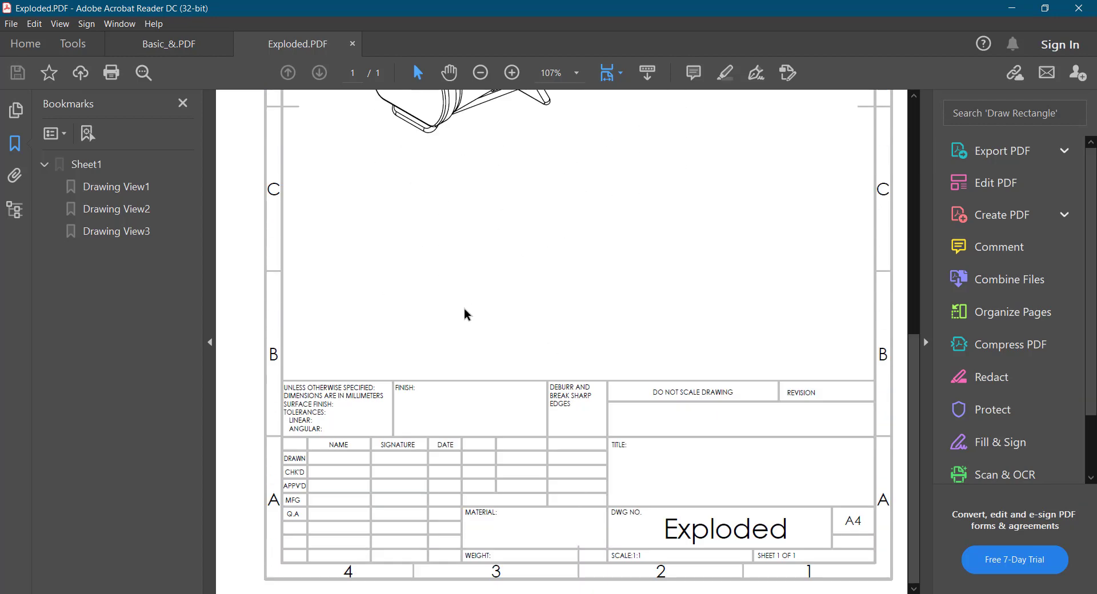
scroll(463, 321, "down", 7)
scroll(466, 324, "down", 2)
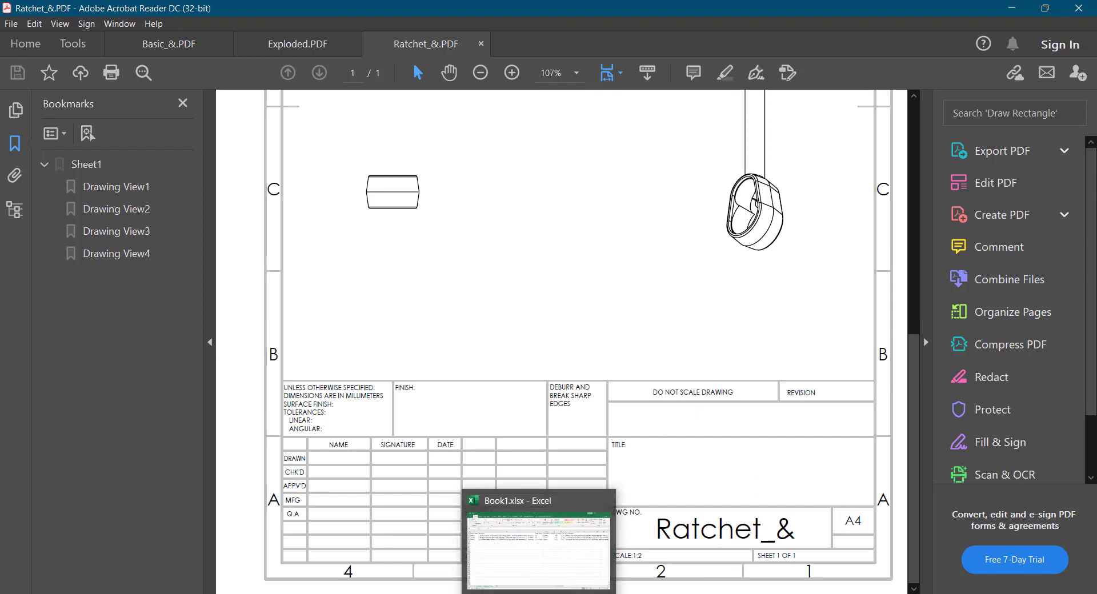
Step: Acknowledge the switcher's completion message and hide the switcher window
left_click(532, 531)
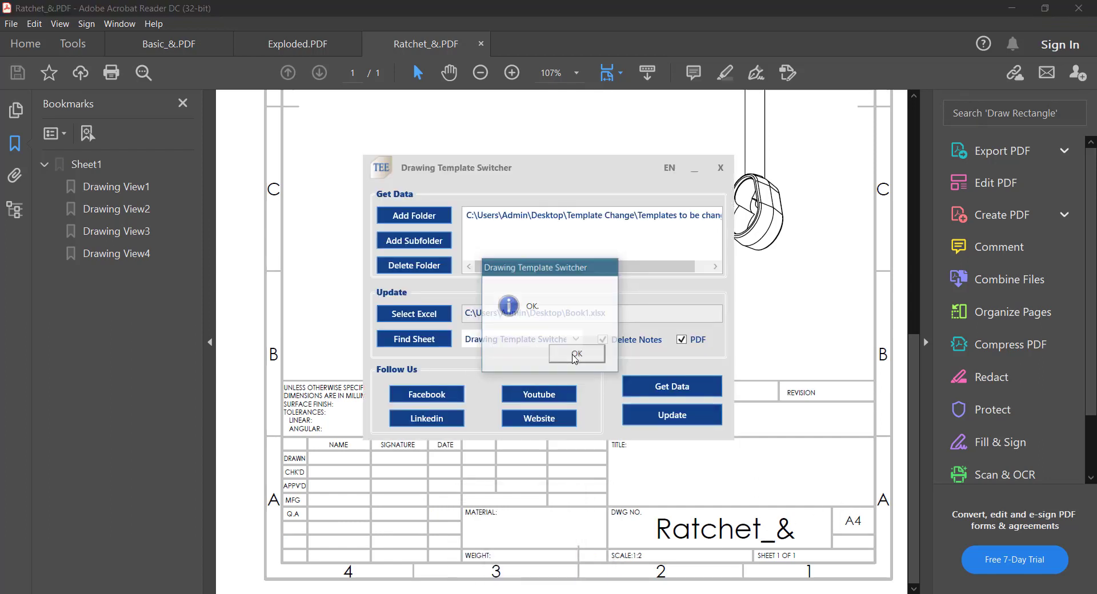
left_click(577, 354)
left_click(695, 169)
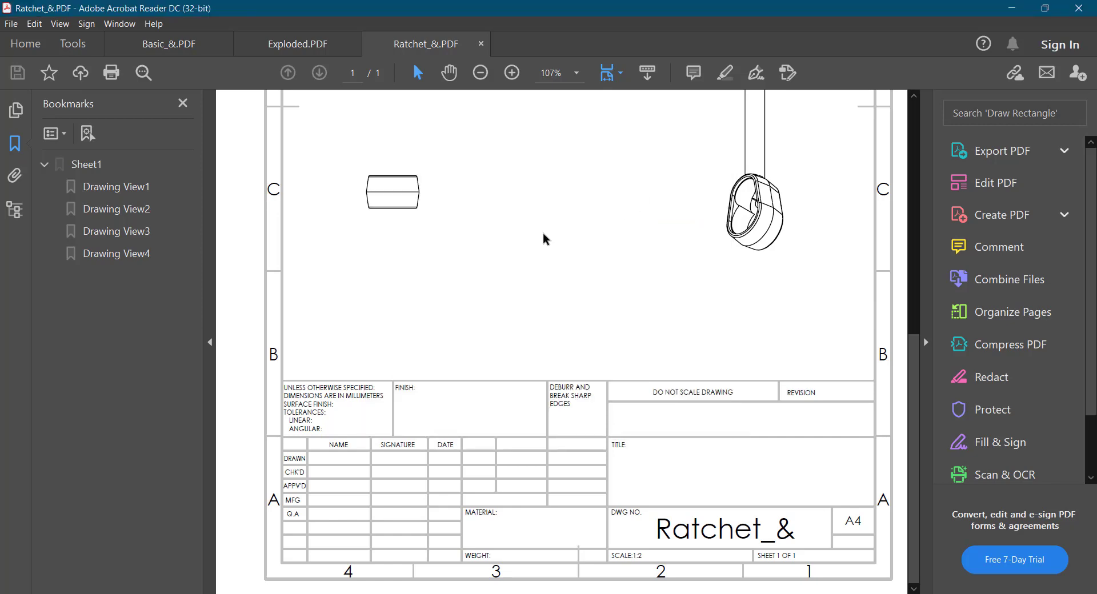
scroll(543, 239, "up", 2)
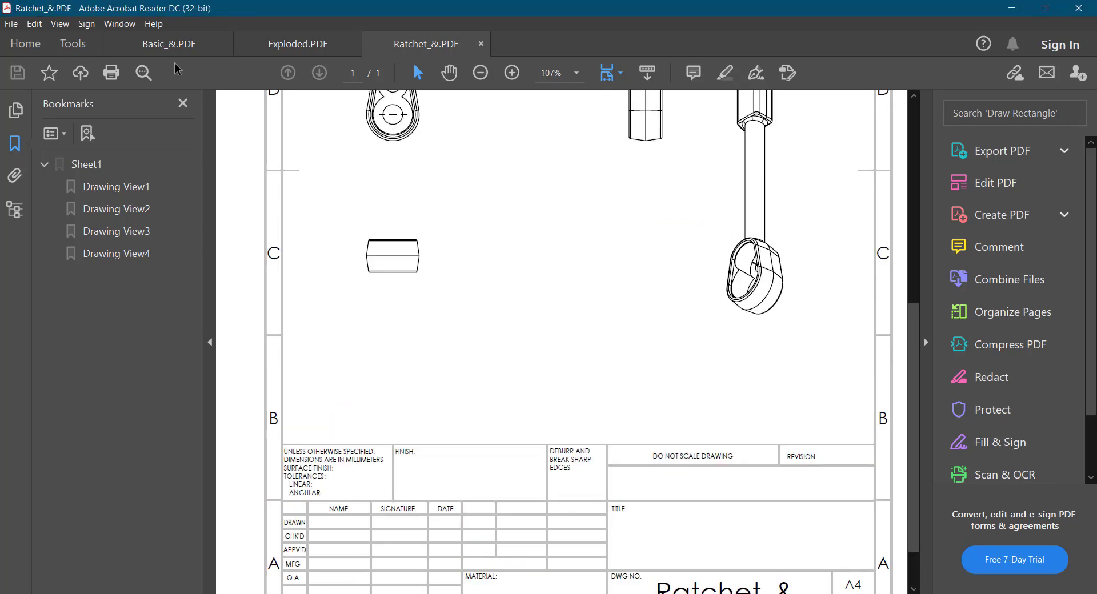
Step: Open Ratchet_&.SLDDRW from Desktop > Template Change > Templates to be changed in SOLIDWORKS
left_click(1015, 7)
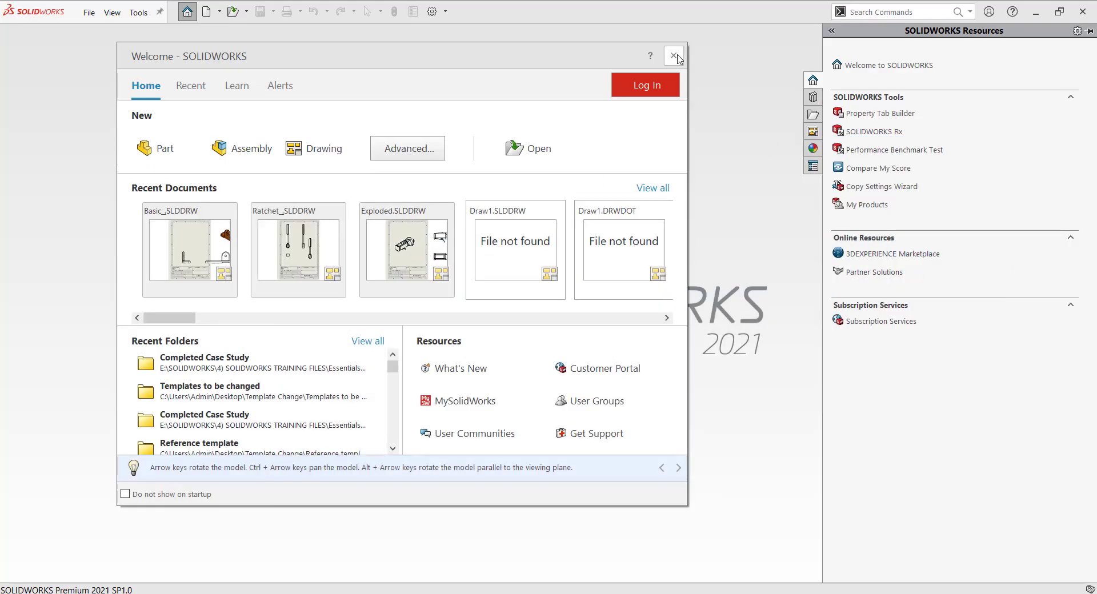
left_click(674, 56)
left_click(233, 11)
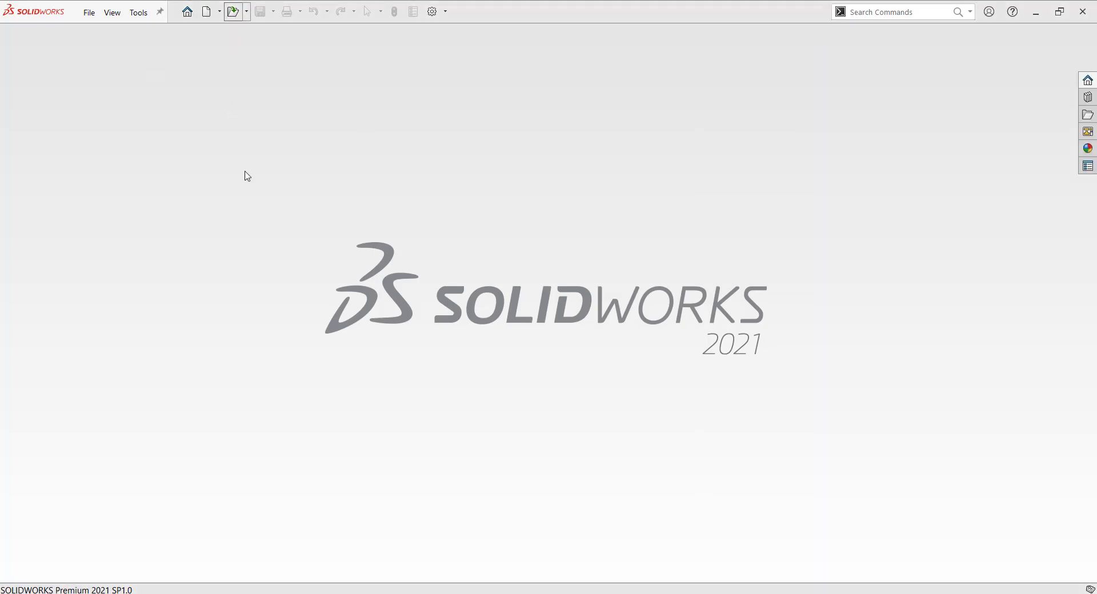
left_click(72, 35)
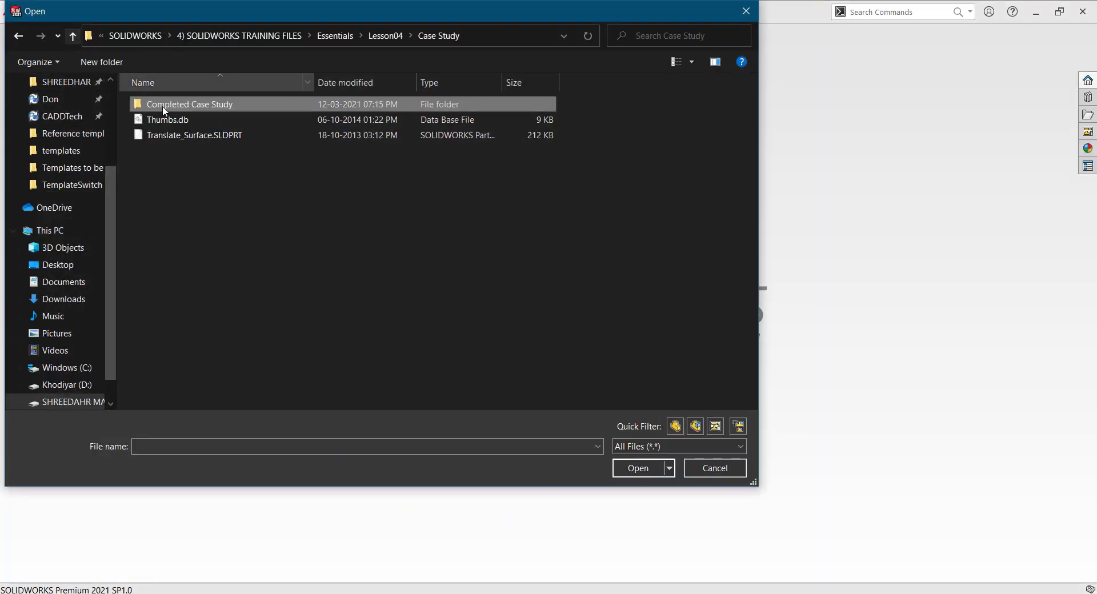
scroll(46, 133, "up", 3)
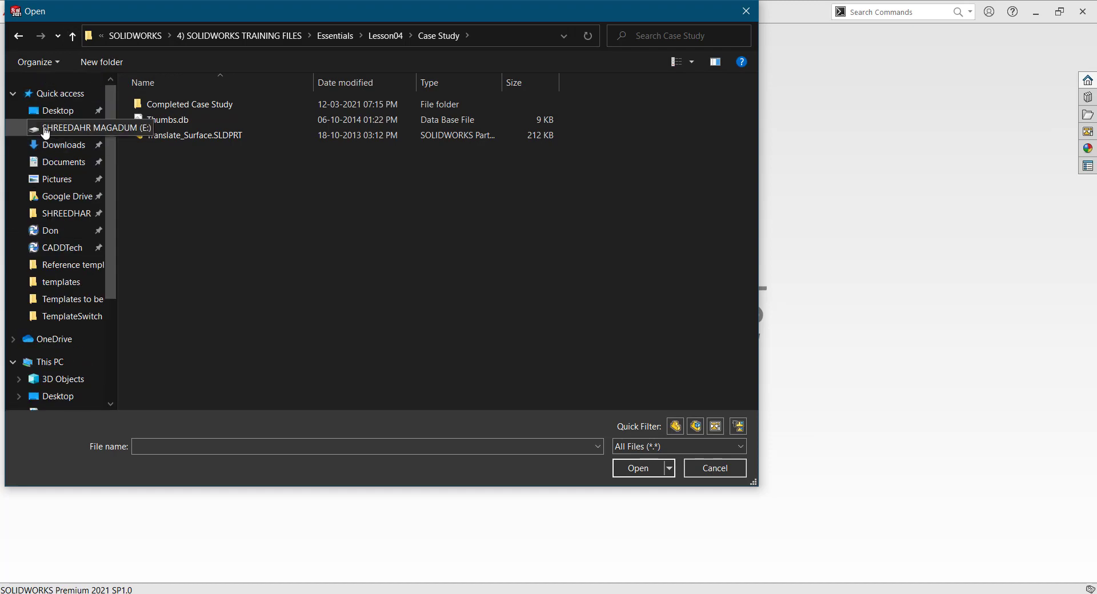
left_click(58, 110)
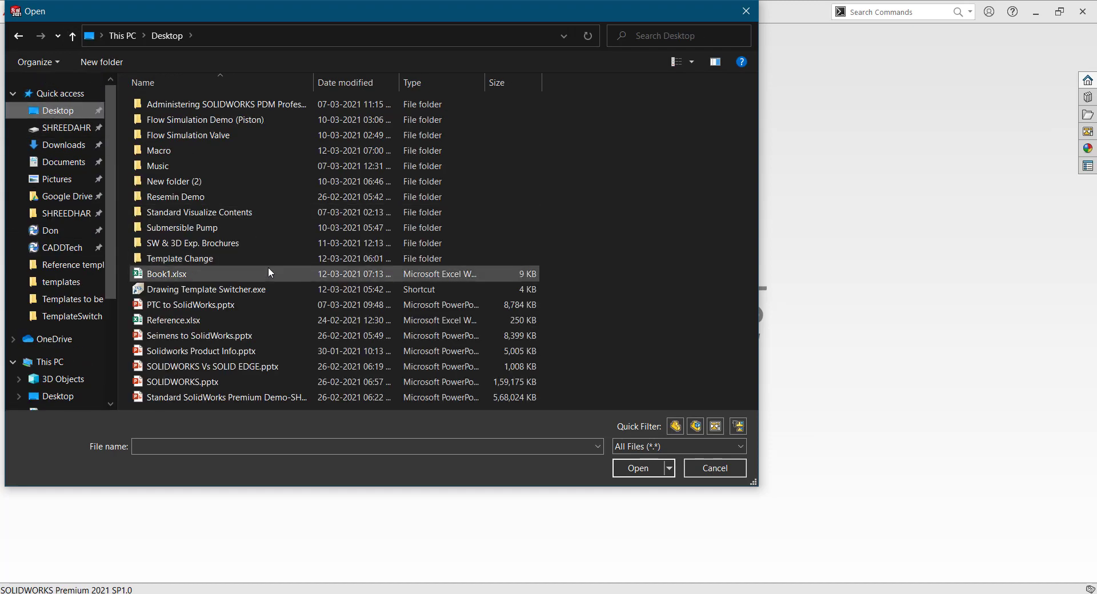
double_click(173, 256)
double_click(245, 118)
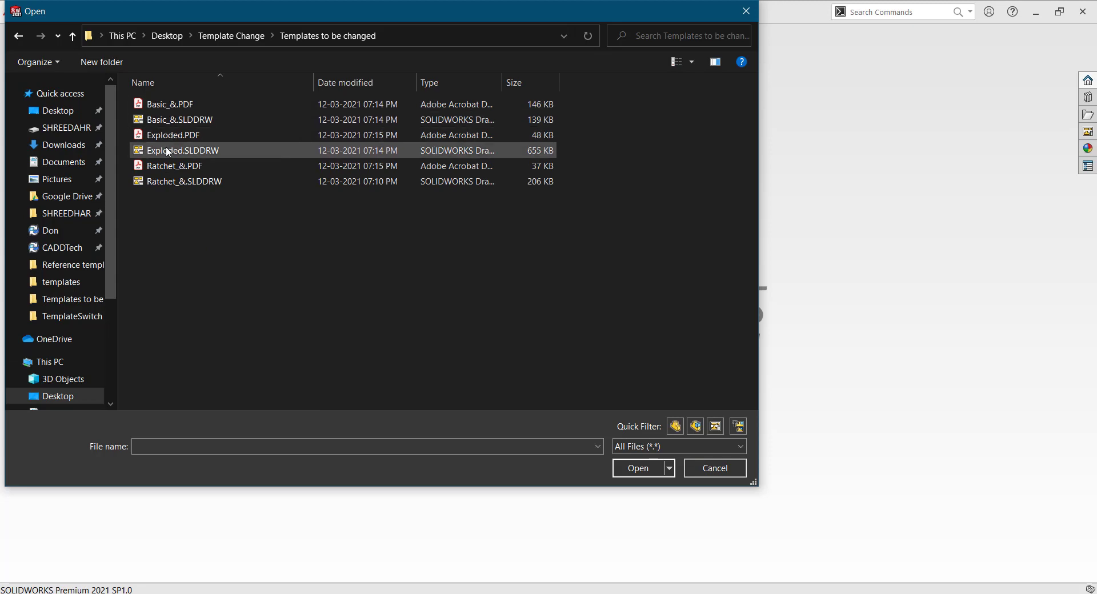
left_click(183, 182)
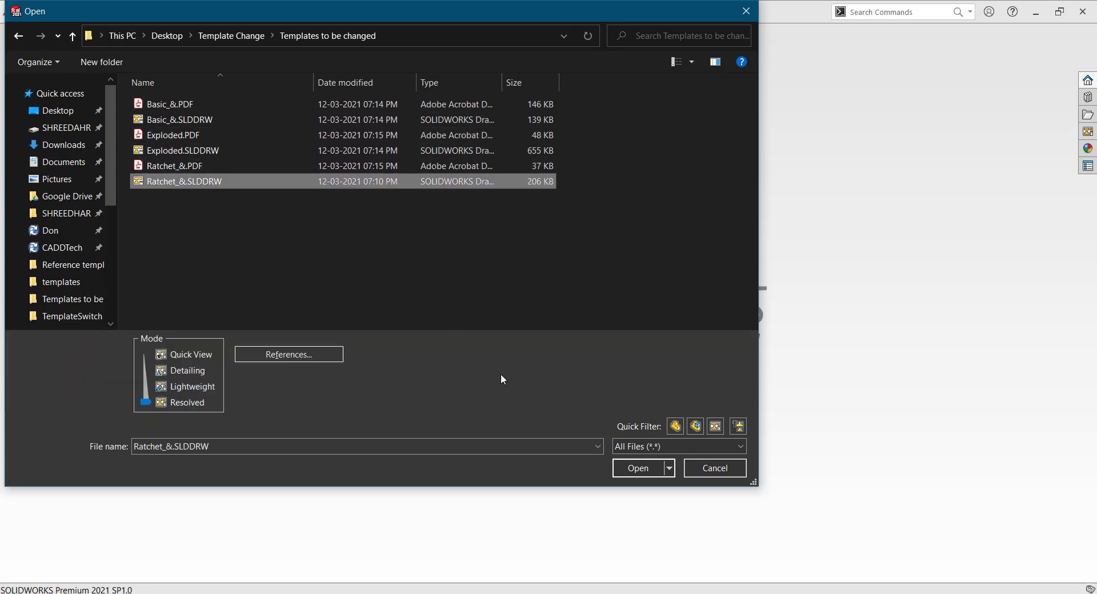
left_click(634, 471)
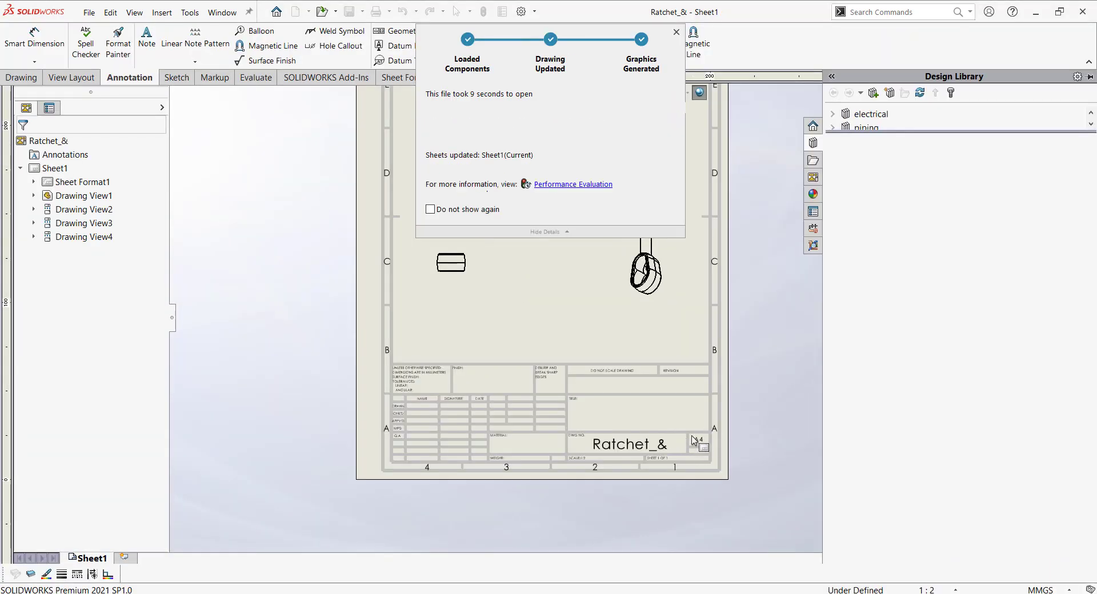
Step: Zoom around the Ratchet_& sheet, then open Basic_&.SLDDRW from the same folder
scroll(689, 444, "down", 5)
scroll(675, 434, "up", 2)
scroll(513, 241, "up", 3)
scroll(512, 242, "up", 3)
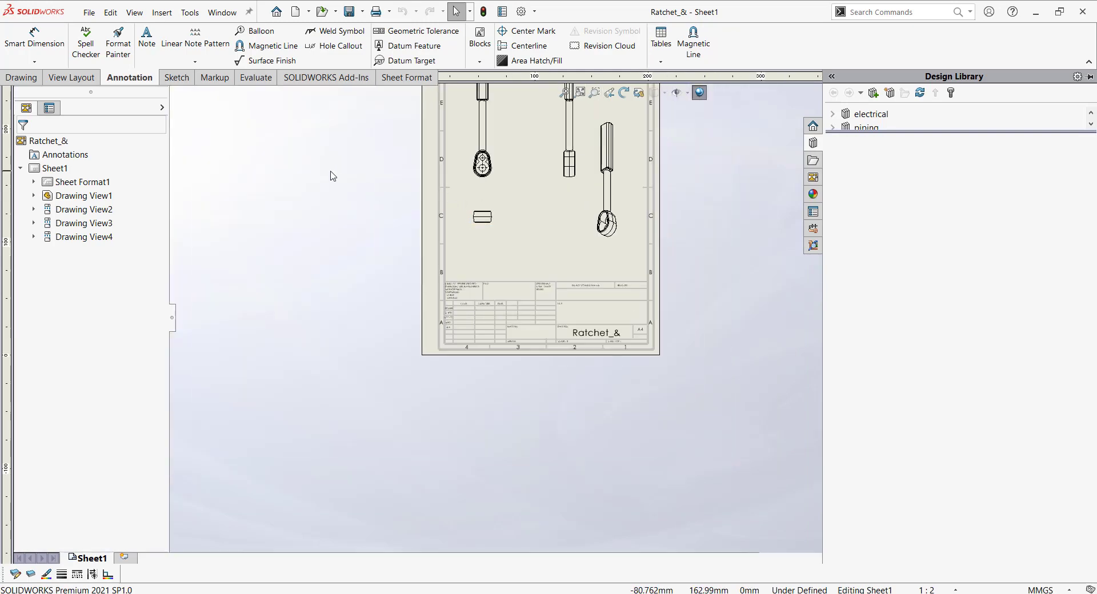
scroll(331, 174, "down", 2)
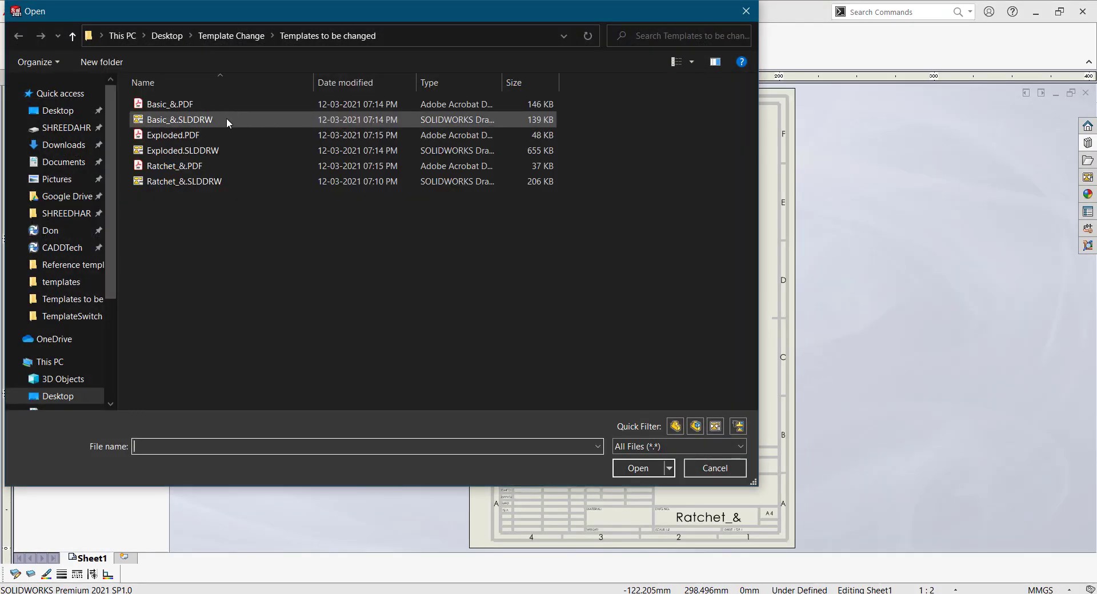
left_click(228, 120)
left_click(634, 468)
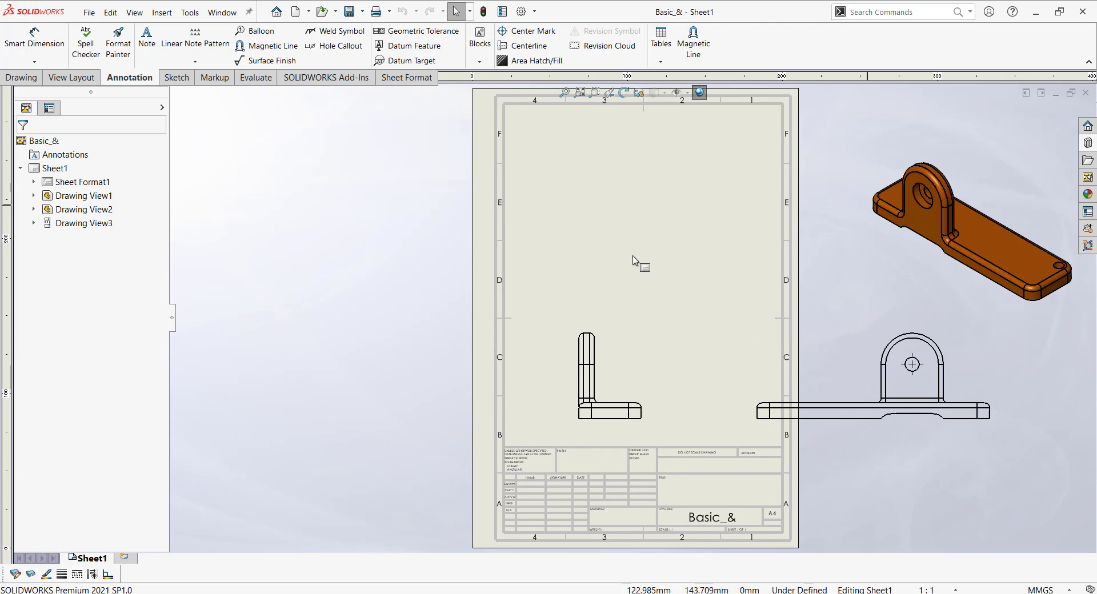
key("f")
key("z")
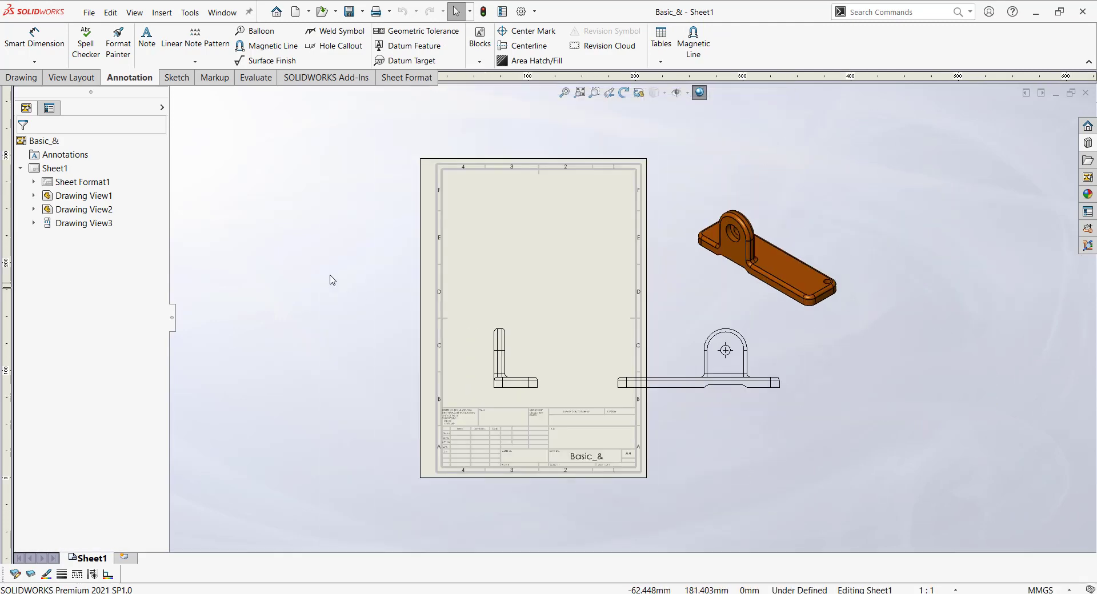
key("shift+z")
key("z")
key("shift+z")
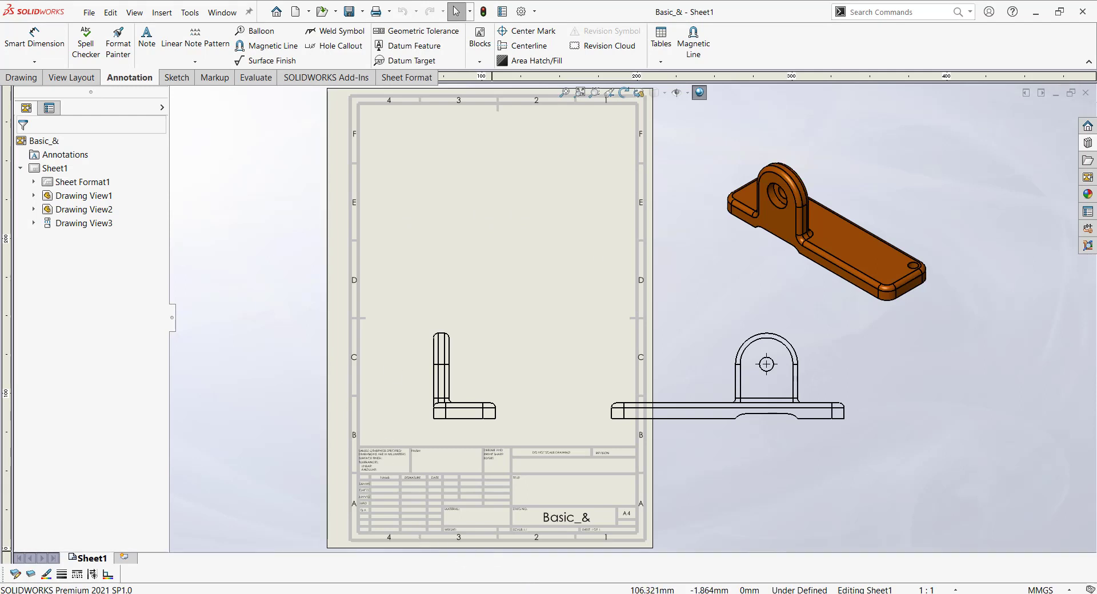
left_click(527, 593)
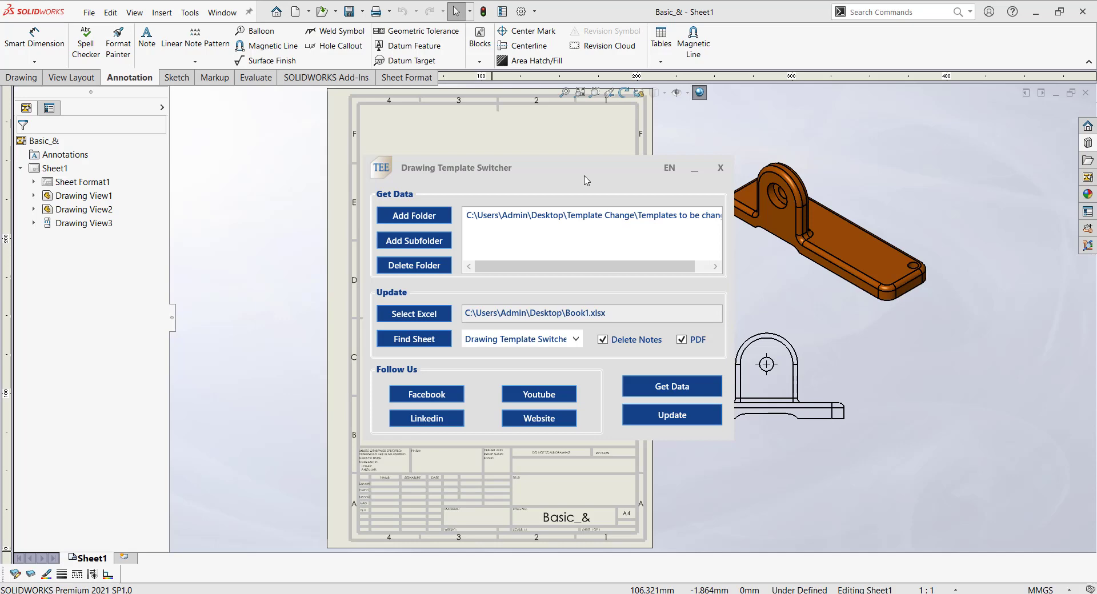
left_click(695, 169)
scroll(566, 472, "up", 1)
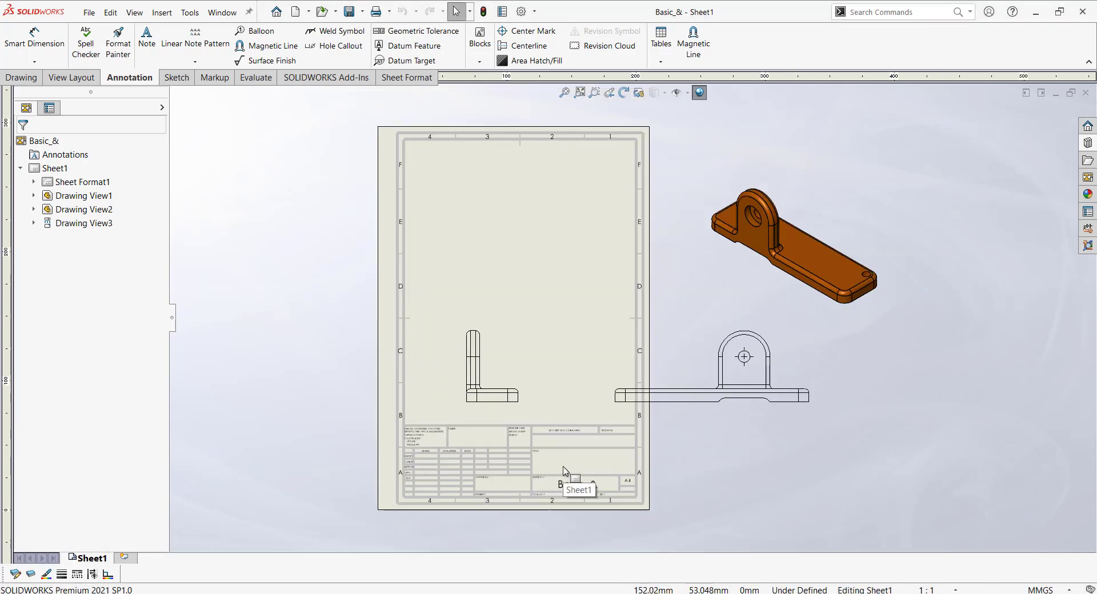
scroll(578, 382, "down", 2)
scroll(600, 394, "down", 4)
scroll(618, 398, "down", 2)
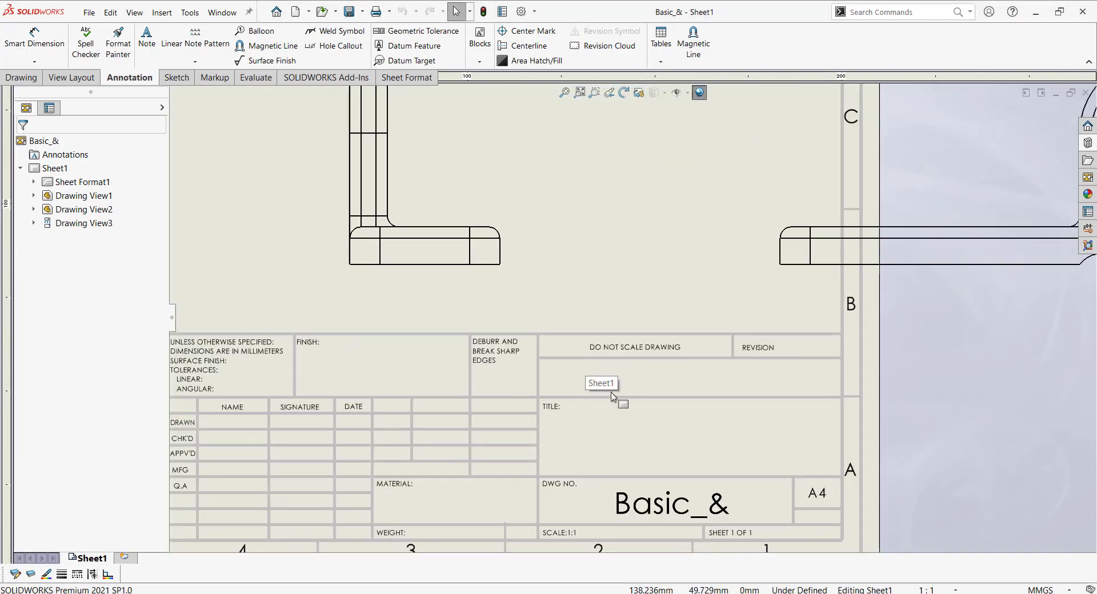
scroll(660, 391, "down", 1)
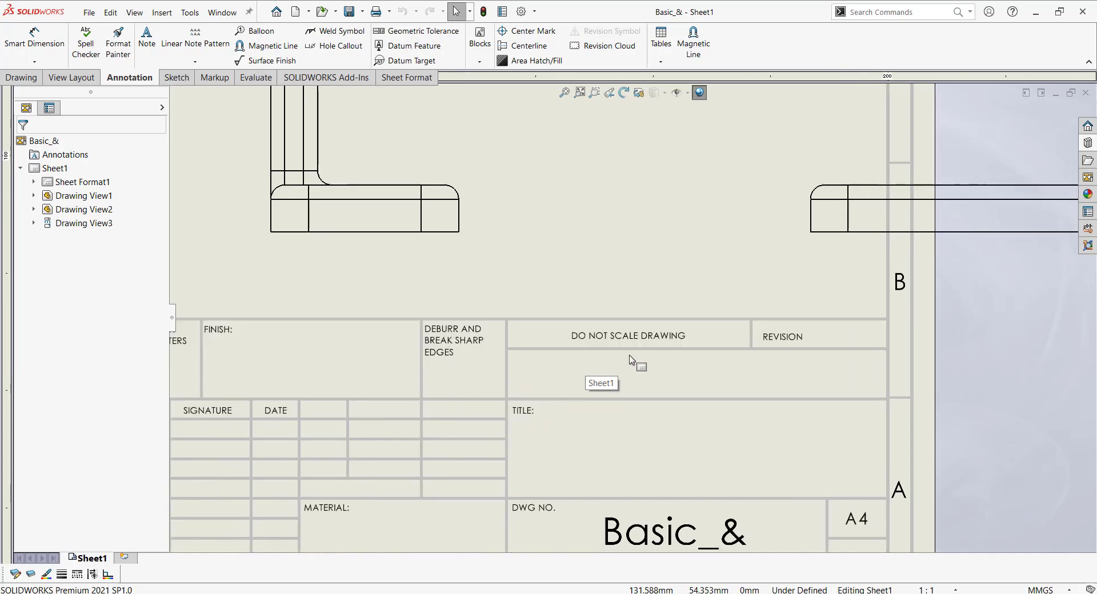